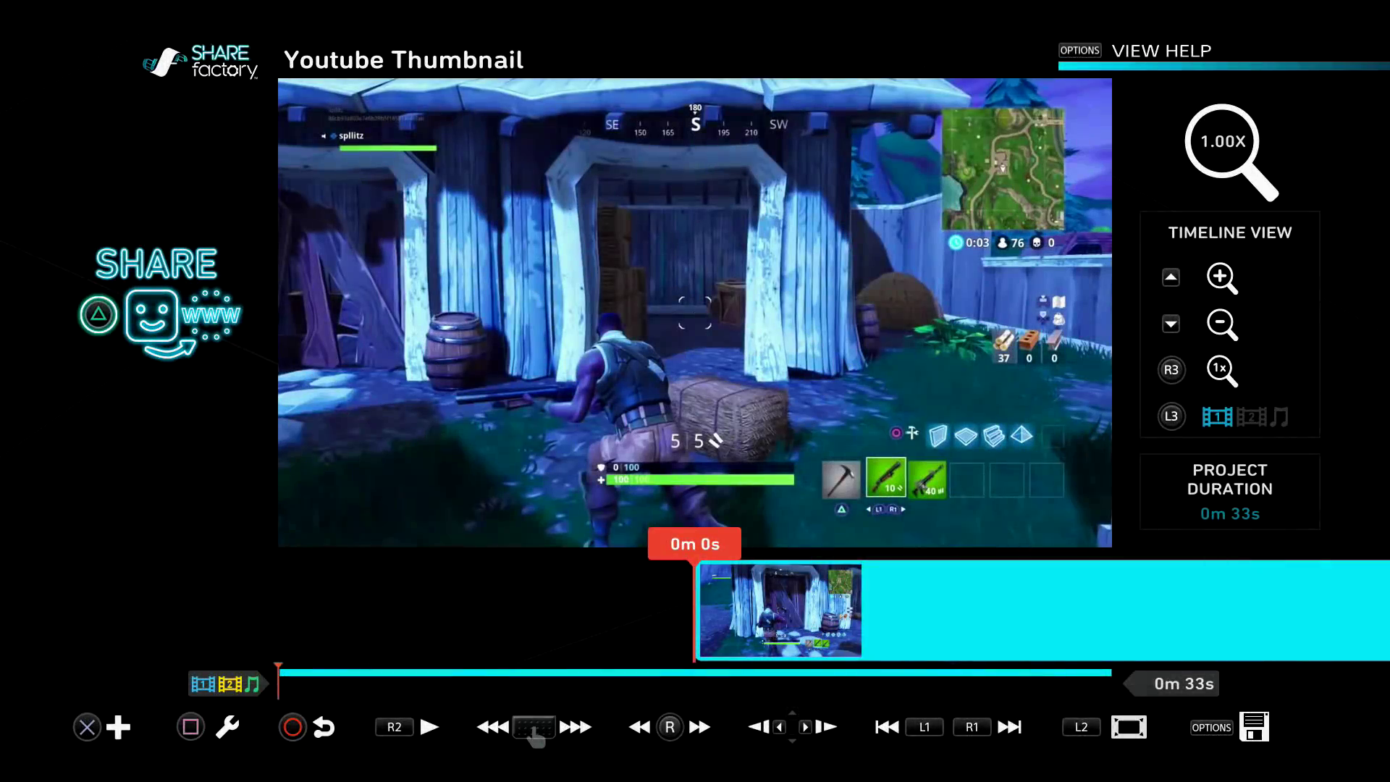
- Clone the gameplay clip so that a copy follows the original on the timeline
key("Right")
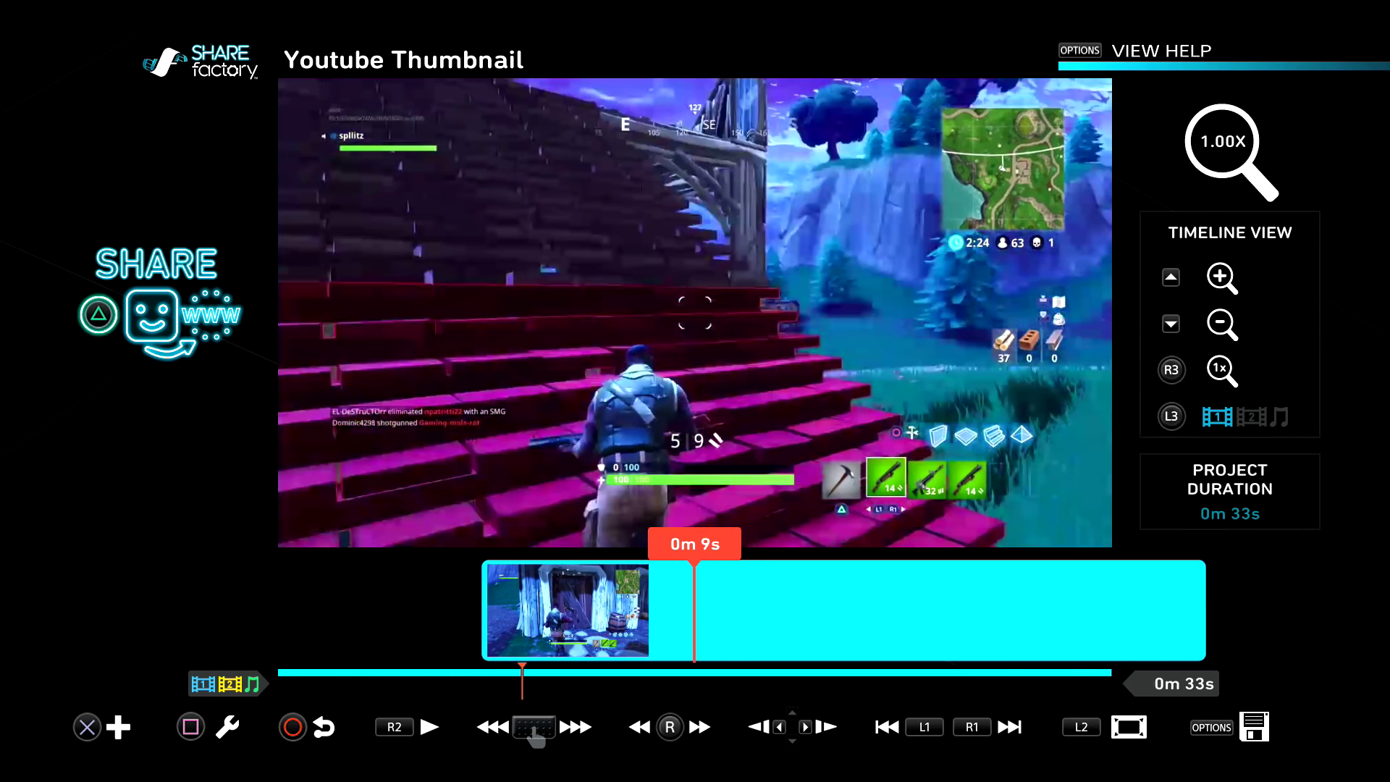
key("Return")
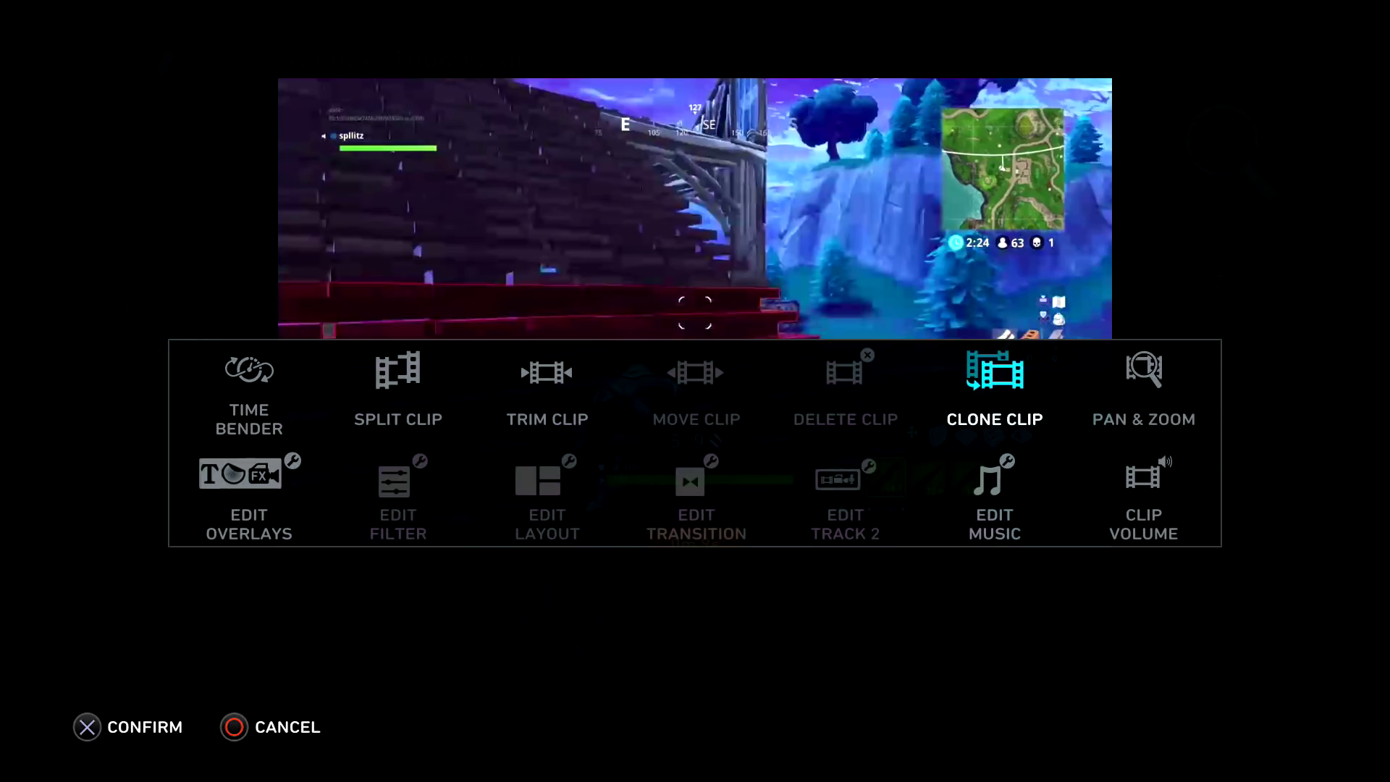
key("Return")
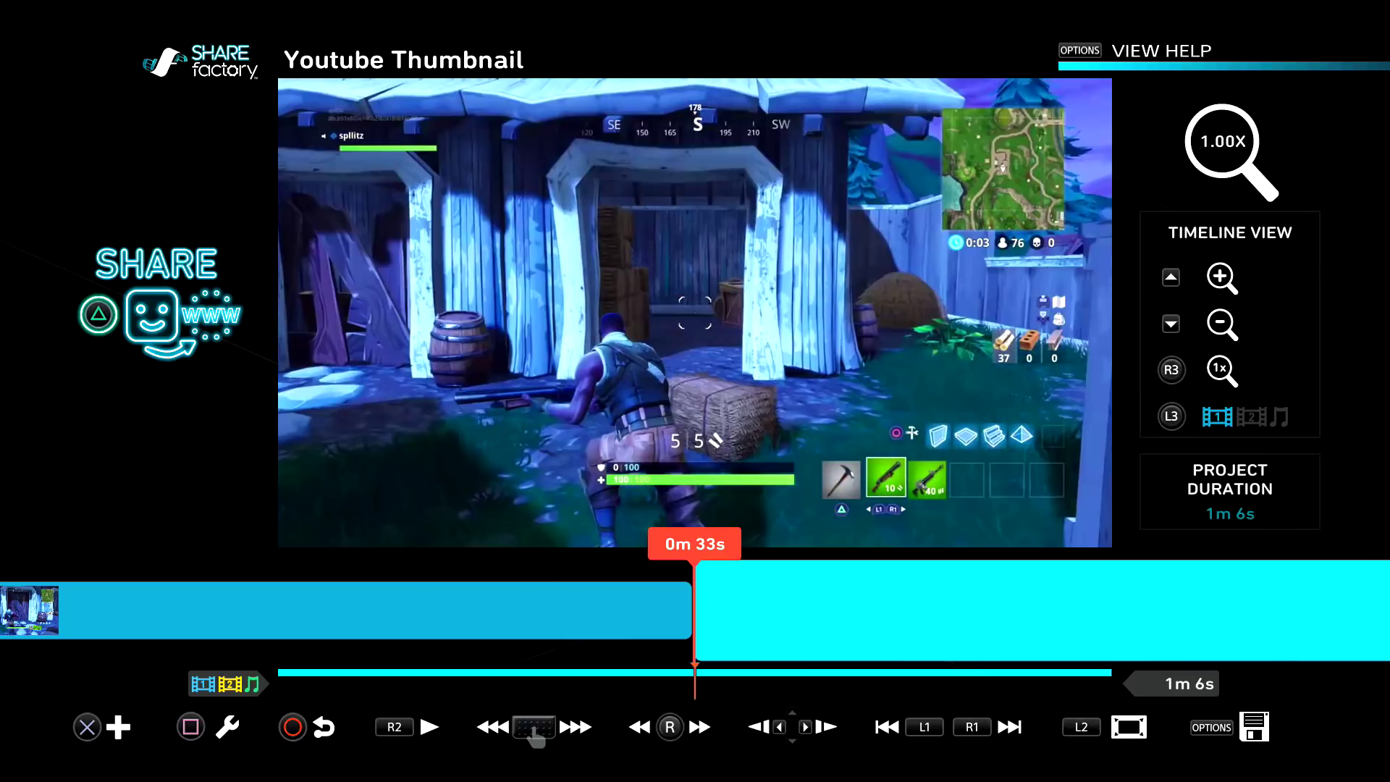
- Position the playhead in the cloned clip at 1m 0s, where the character on the wooden planks spreads his arms
key("Left")
key("Right")
key("Right")
key("Left")
key("Right")
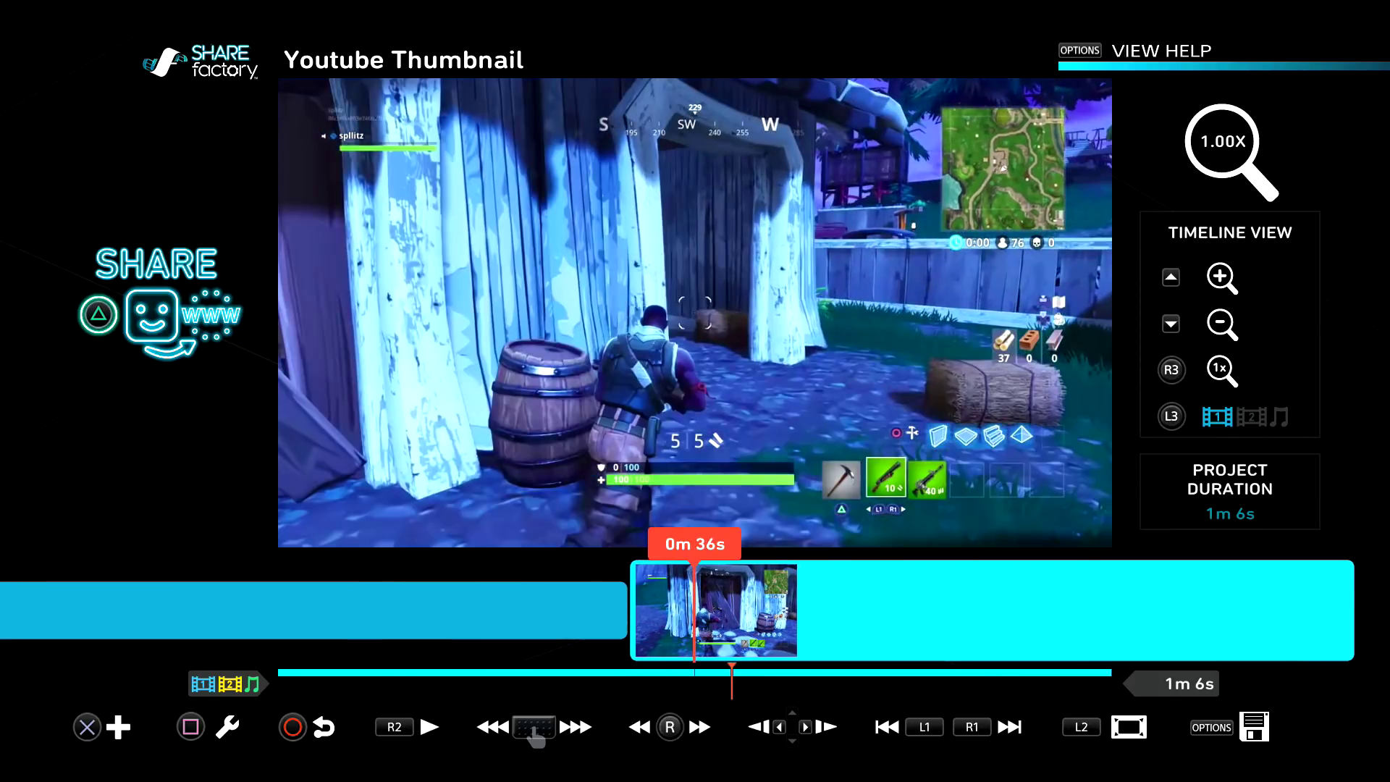
key("Right")
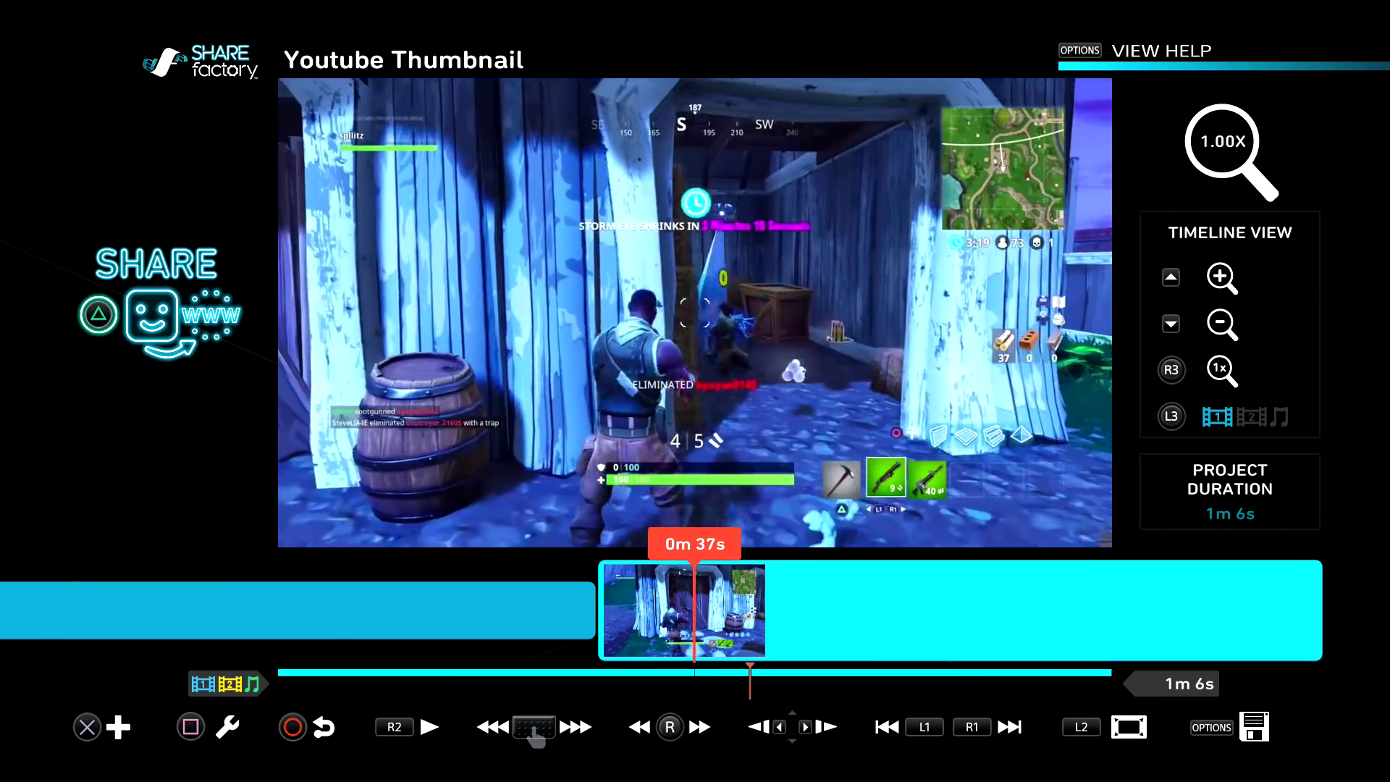
key("Right")
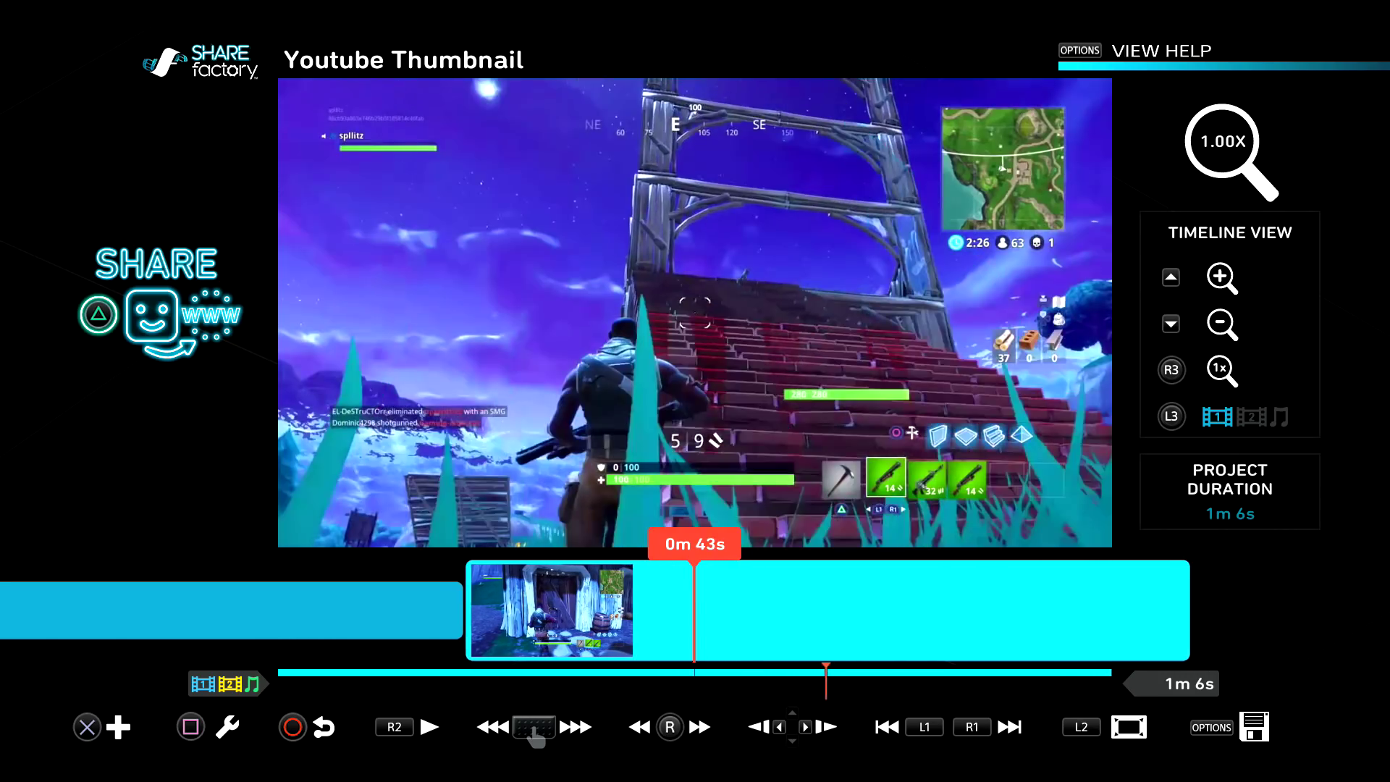
key("Right")
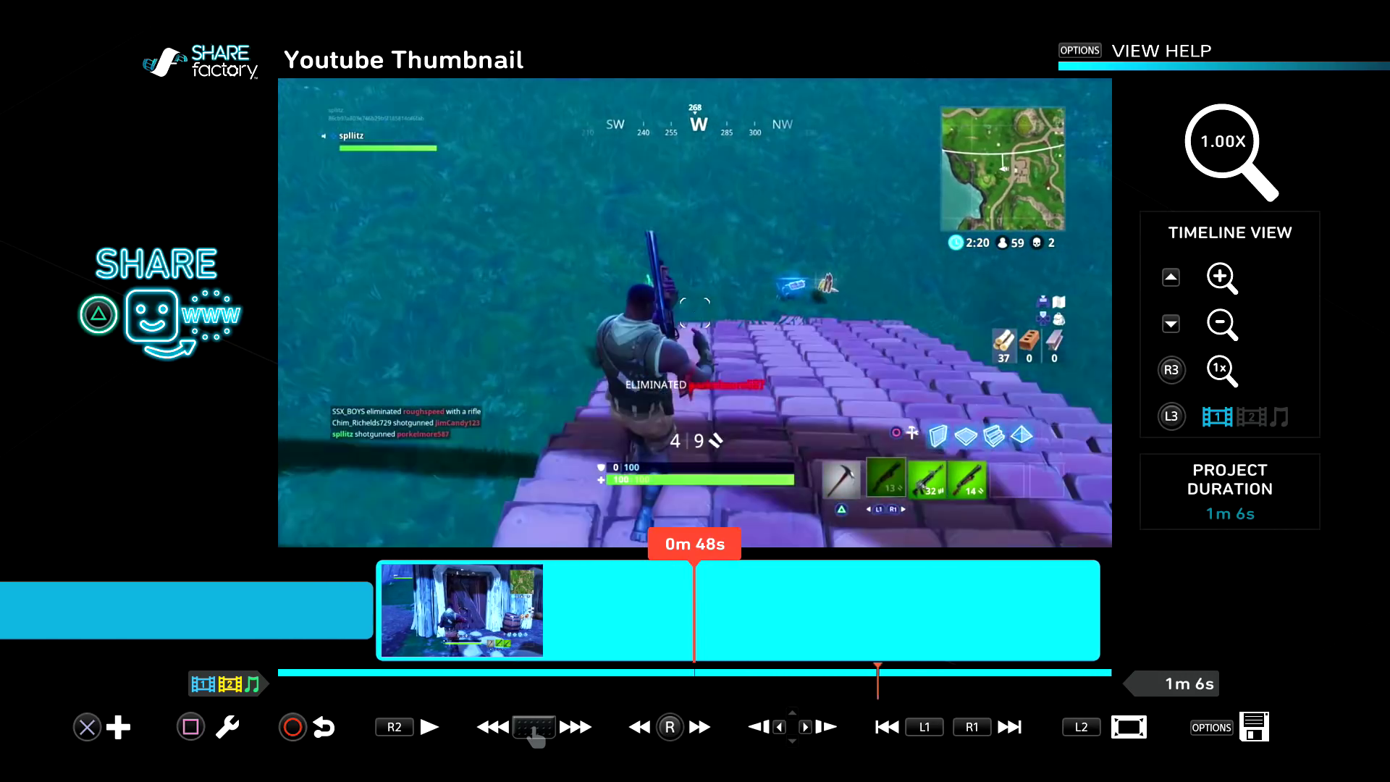
key("Right")
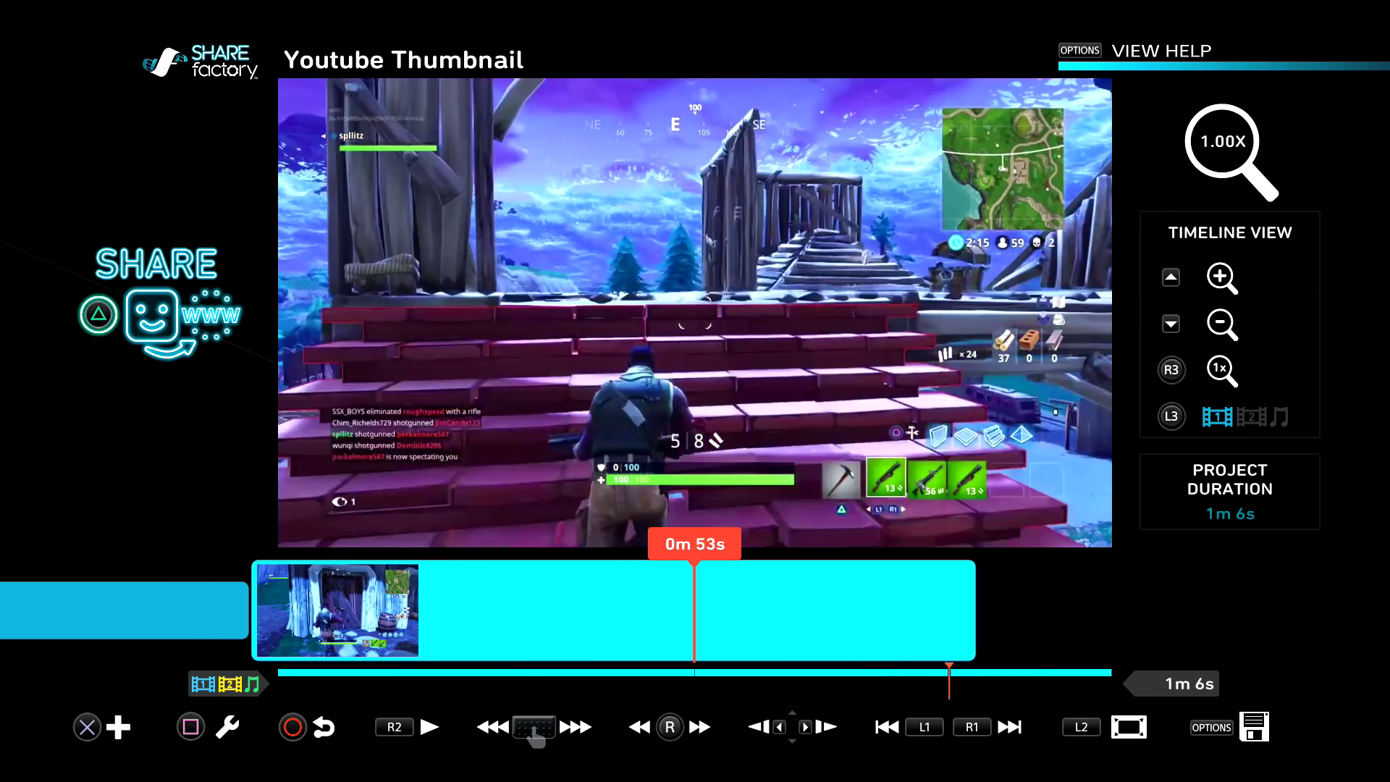
key("Right")
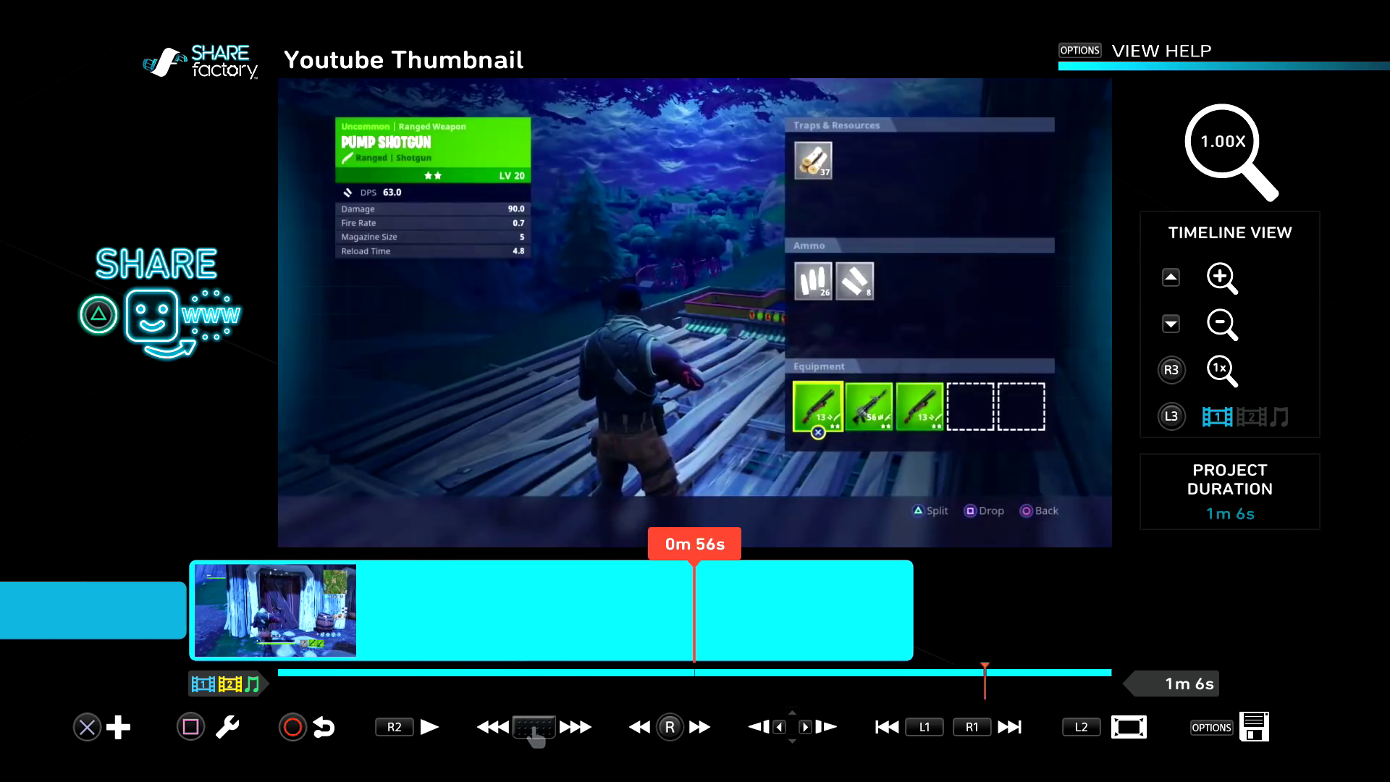
key("Right")
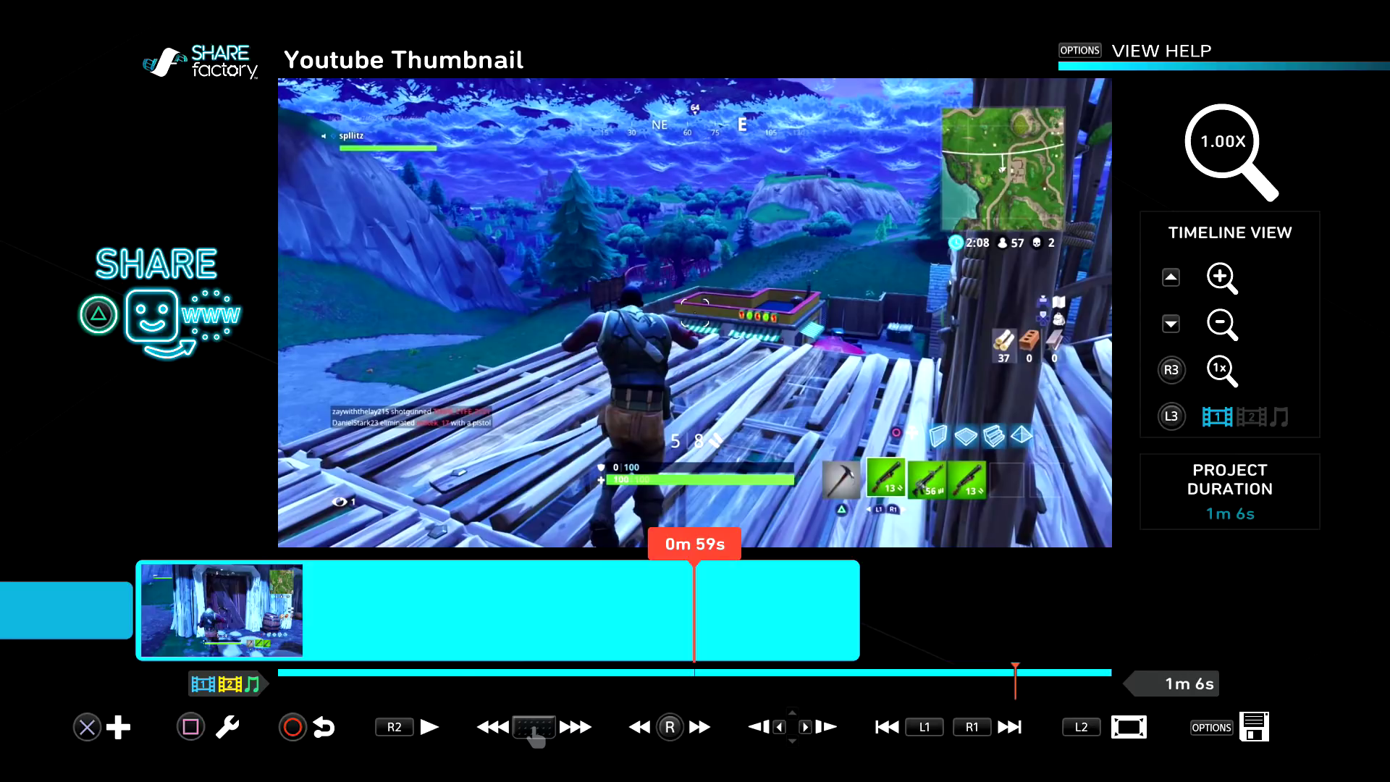
key("Right")
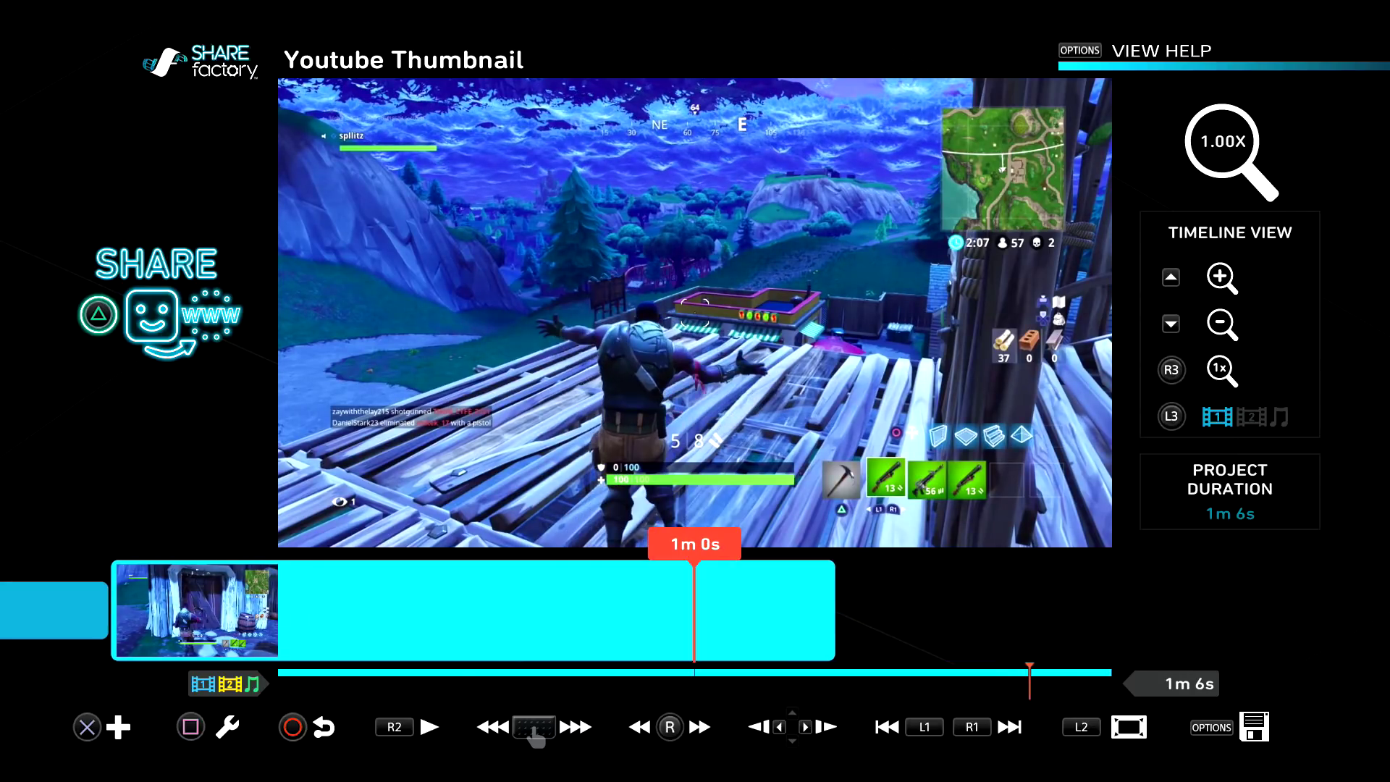
key("Left")
key("Right")
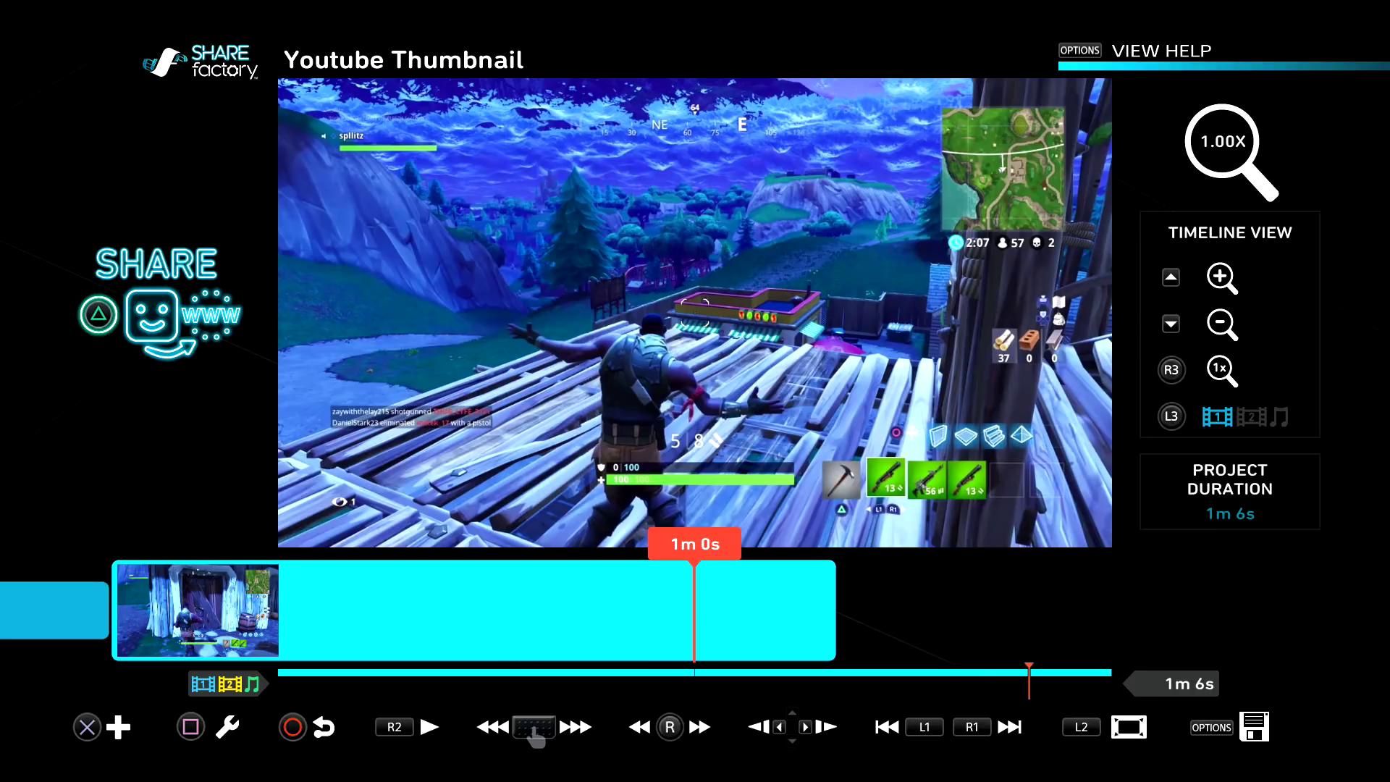
- Split the cloned clip at 1m 0s
key("Return")
key("Left")
key("Left")
key("Left")
key("Left")
key("Return")
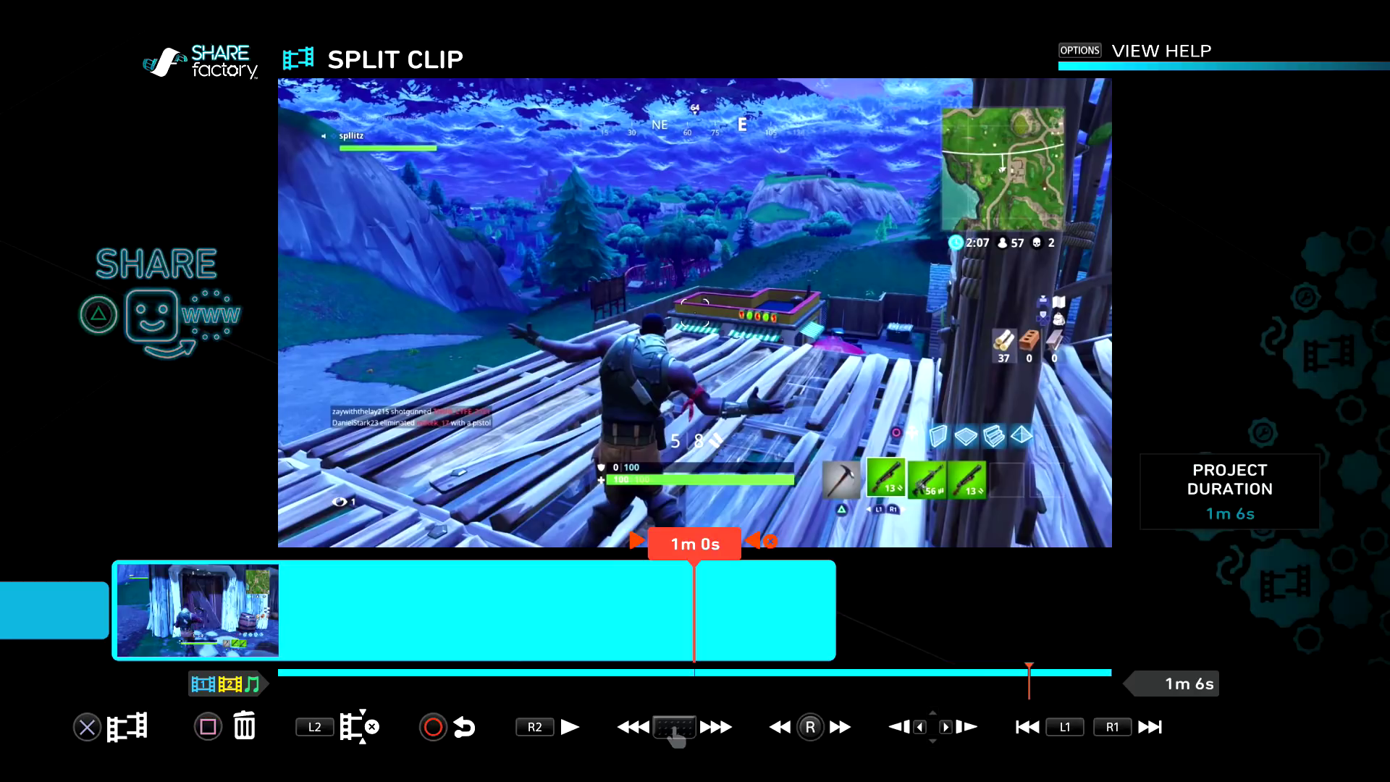
key("Return")
key("Left")
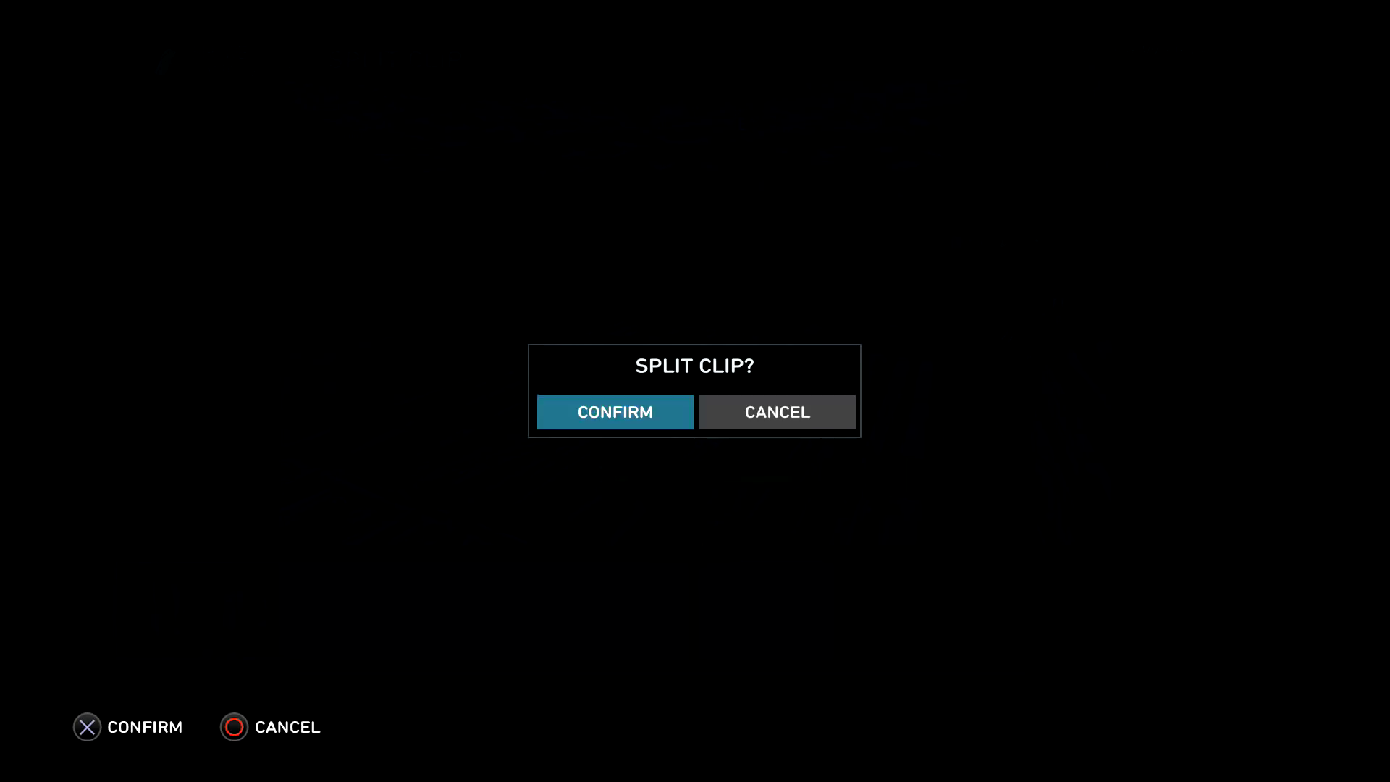
key("Return")
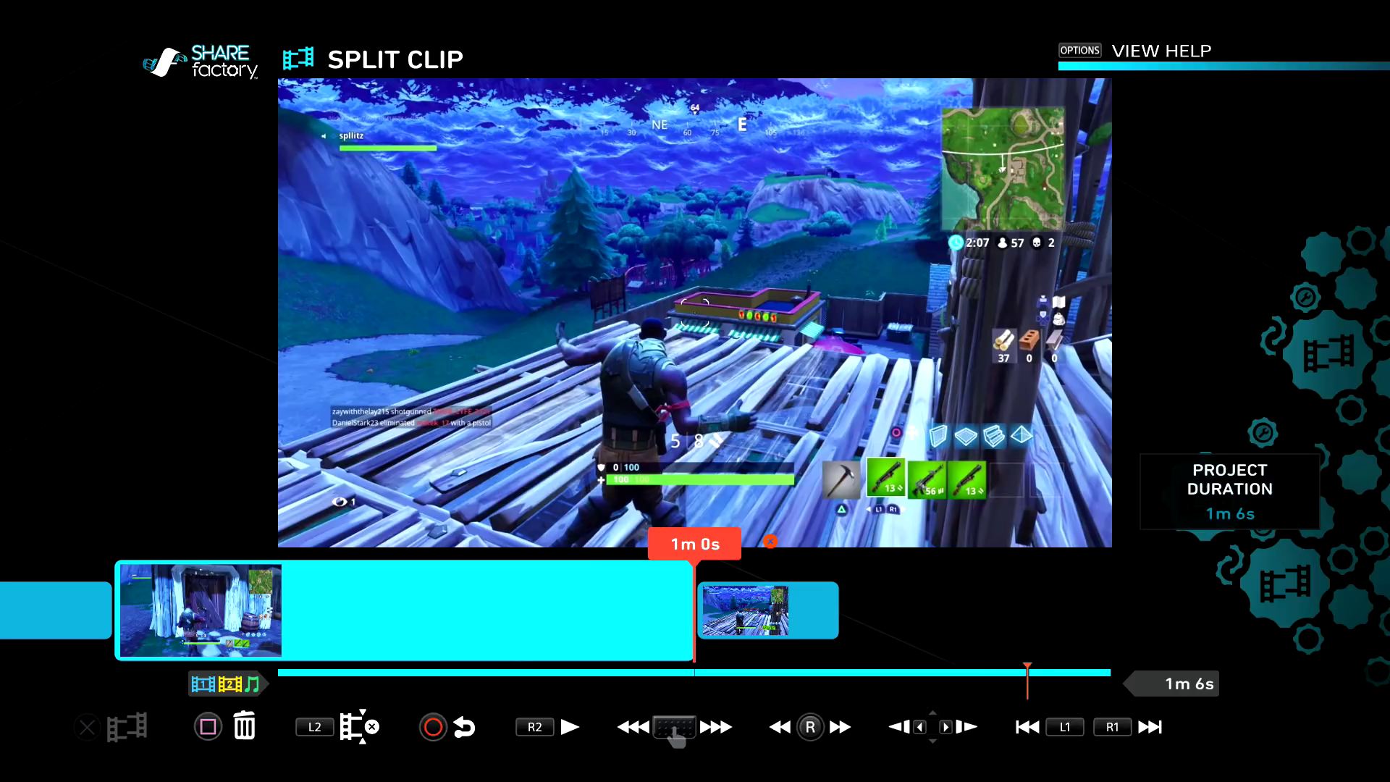
- Check the frames just before the split, return to the split point at 1m 0s and leave clip splitting
key("Left")
key("Right")
key("Right")
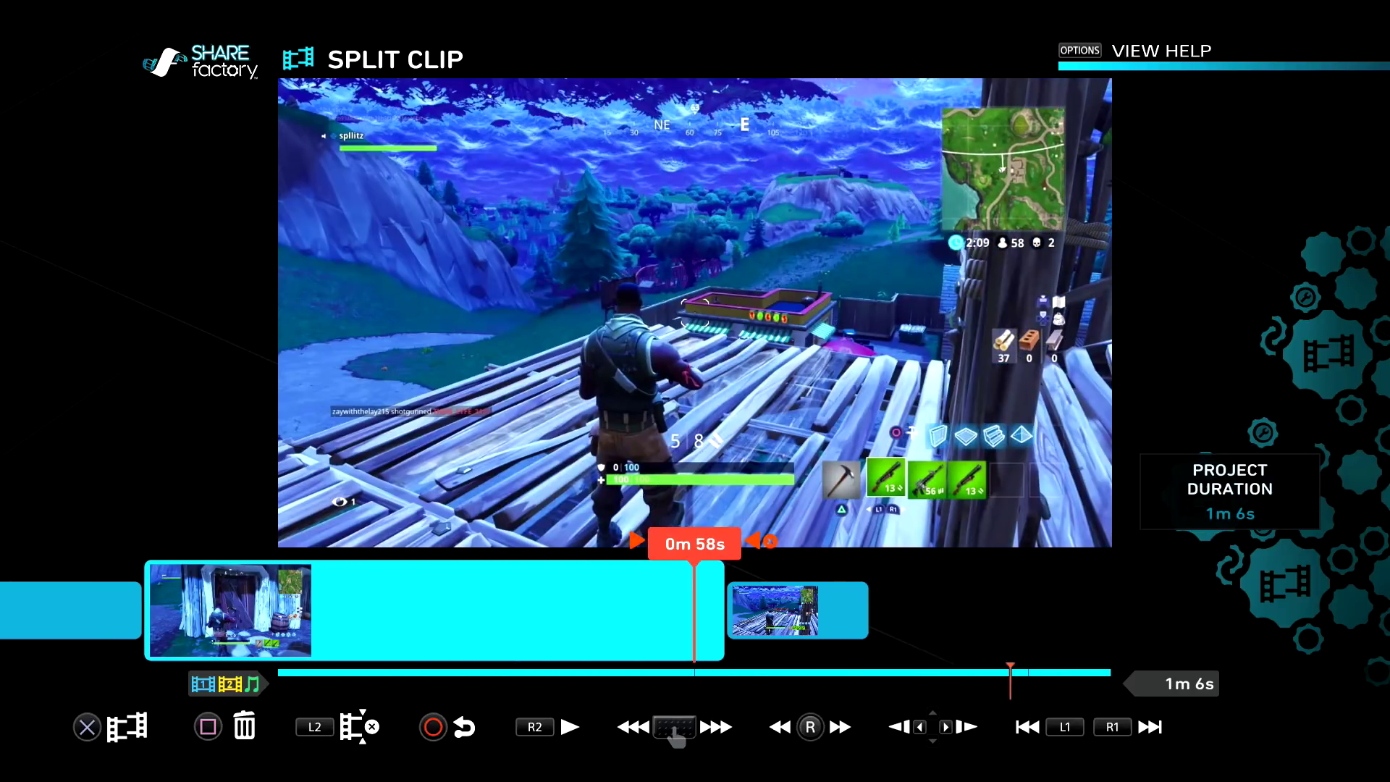
key("Right")
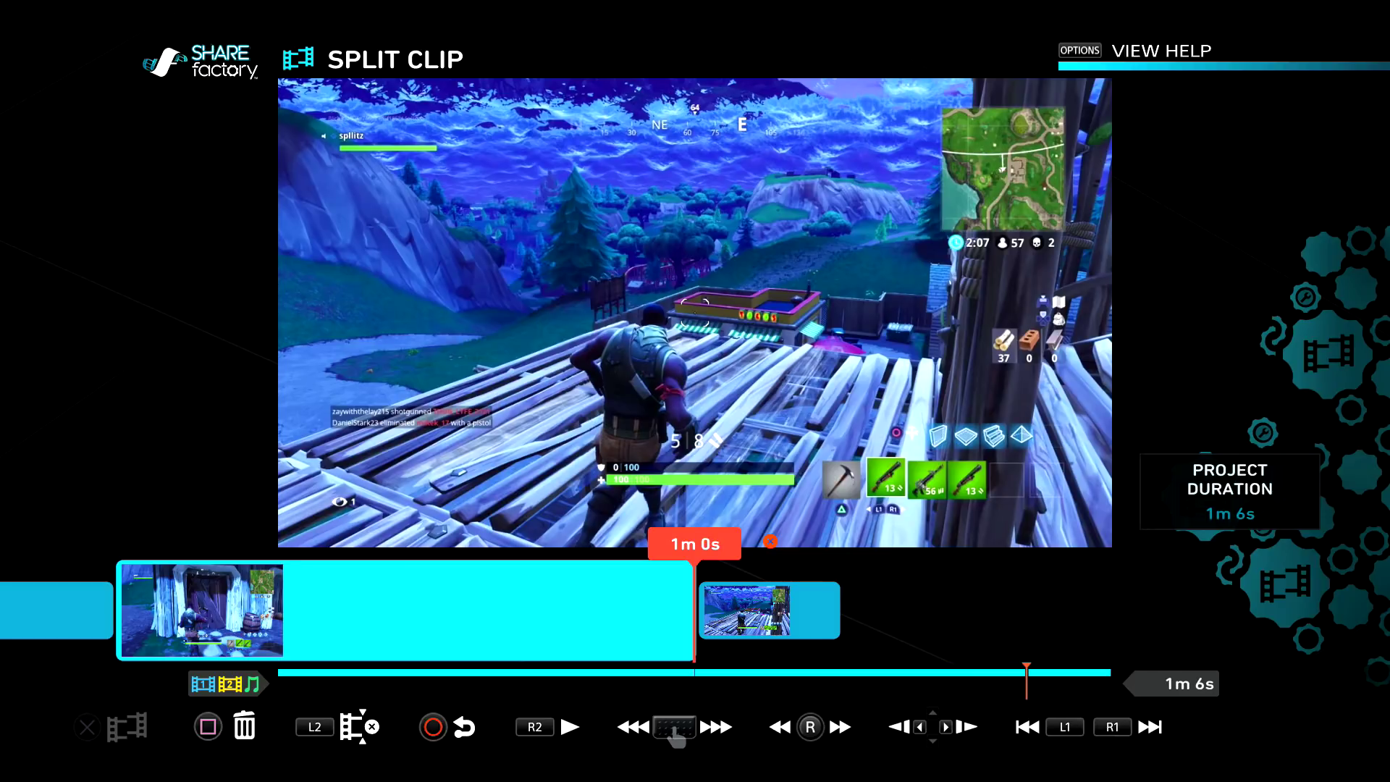
key("Escape")
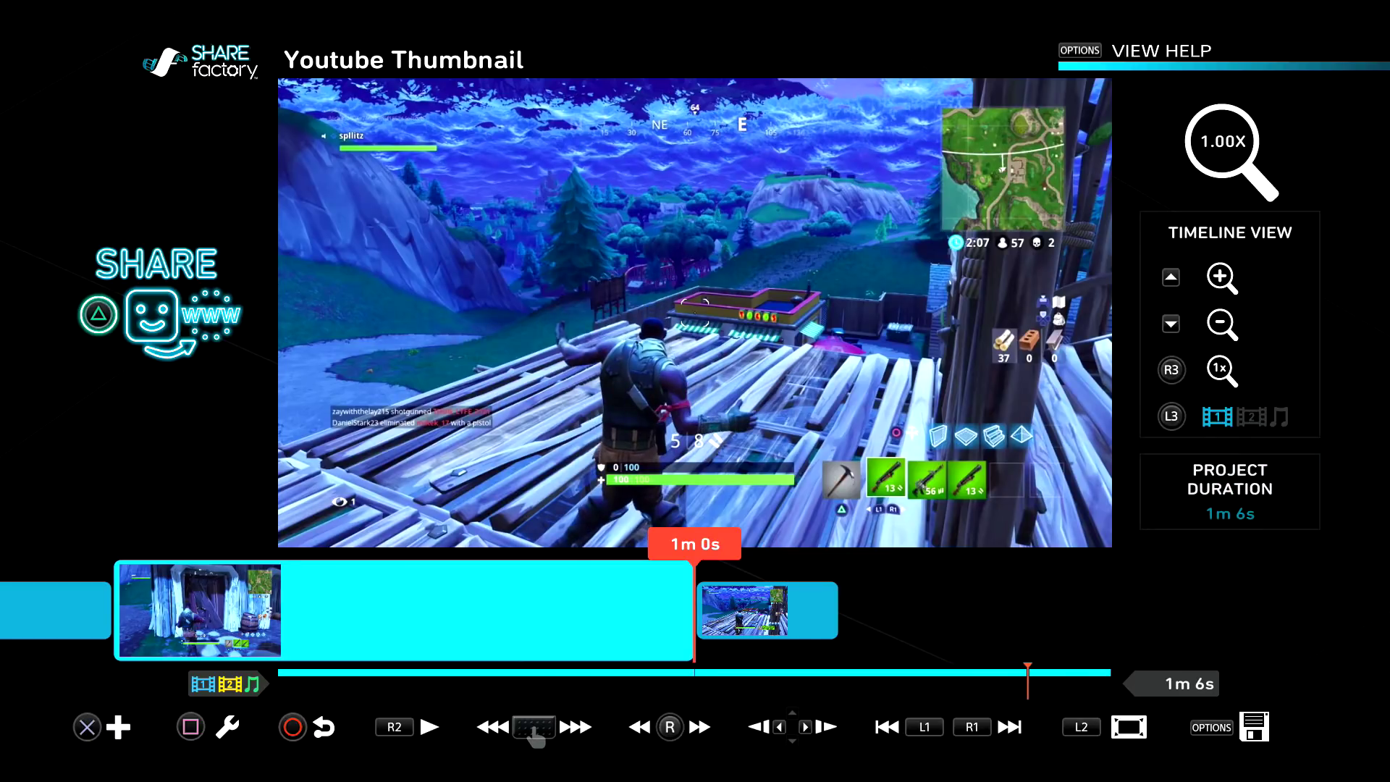
- Open overlay editing at 1m 0s and start adding a new overlay
key("s")
key("Down")
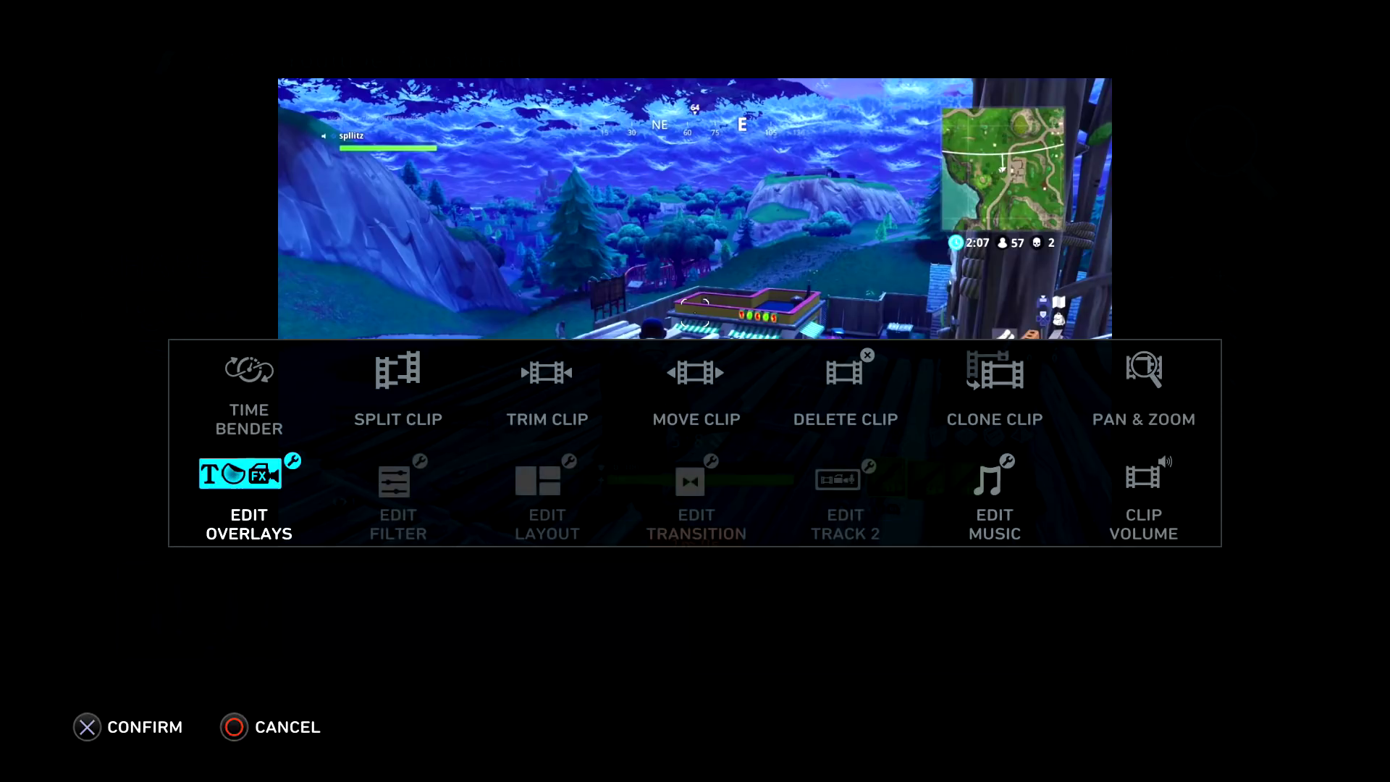
key("Return")
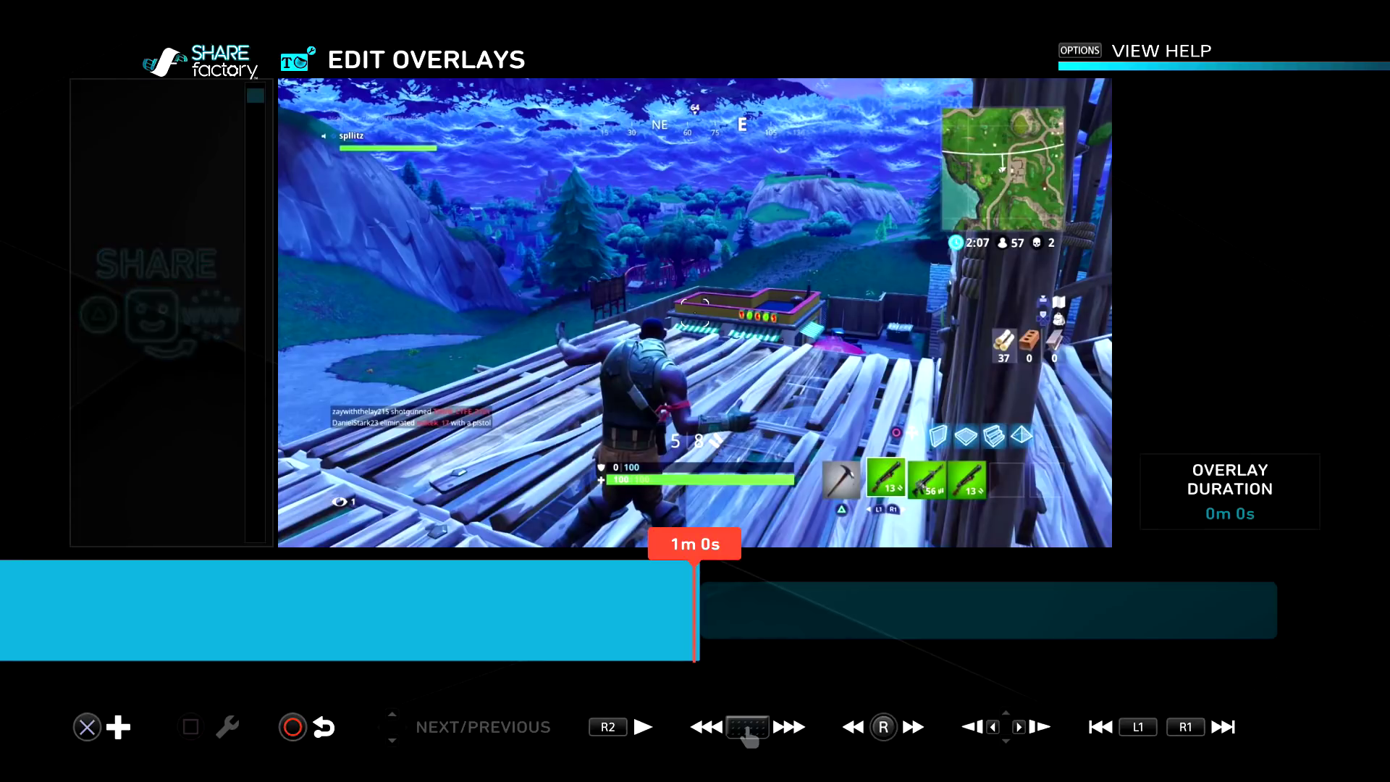
key("Return")
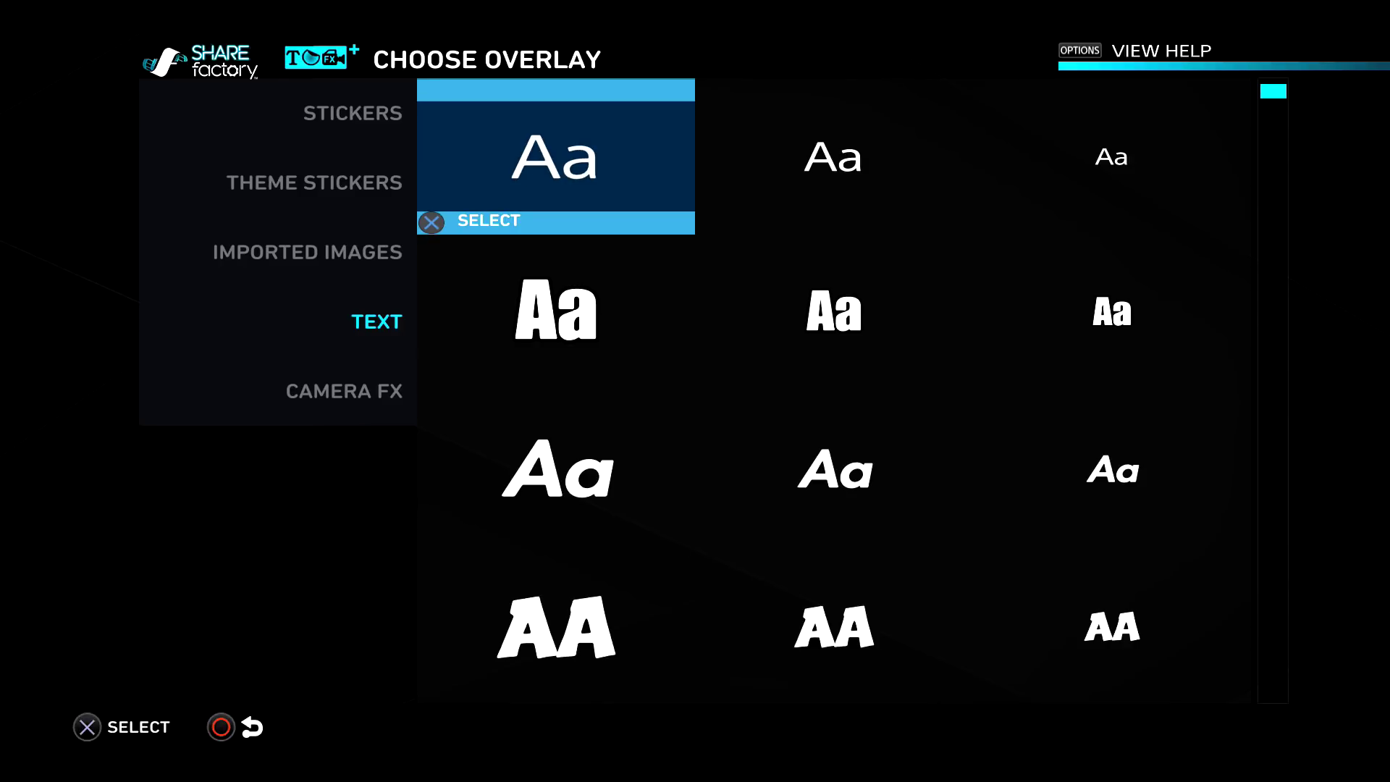
- Choose the largest size of the bold, slanted all-caps text style as the overlay
key("Left")
key("Up")
key("Up")
key("Up")
key("Down")
key("Down")
key("Down")
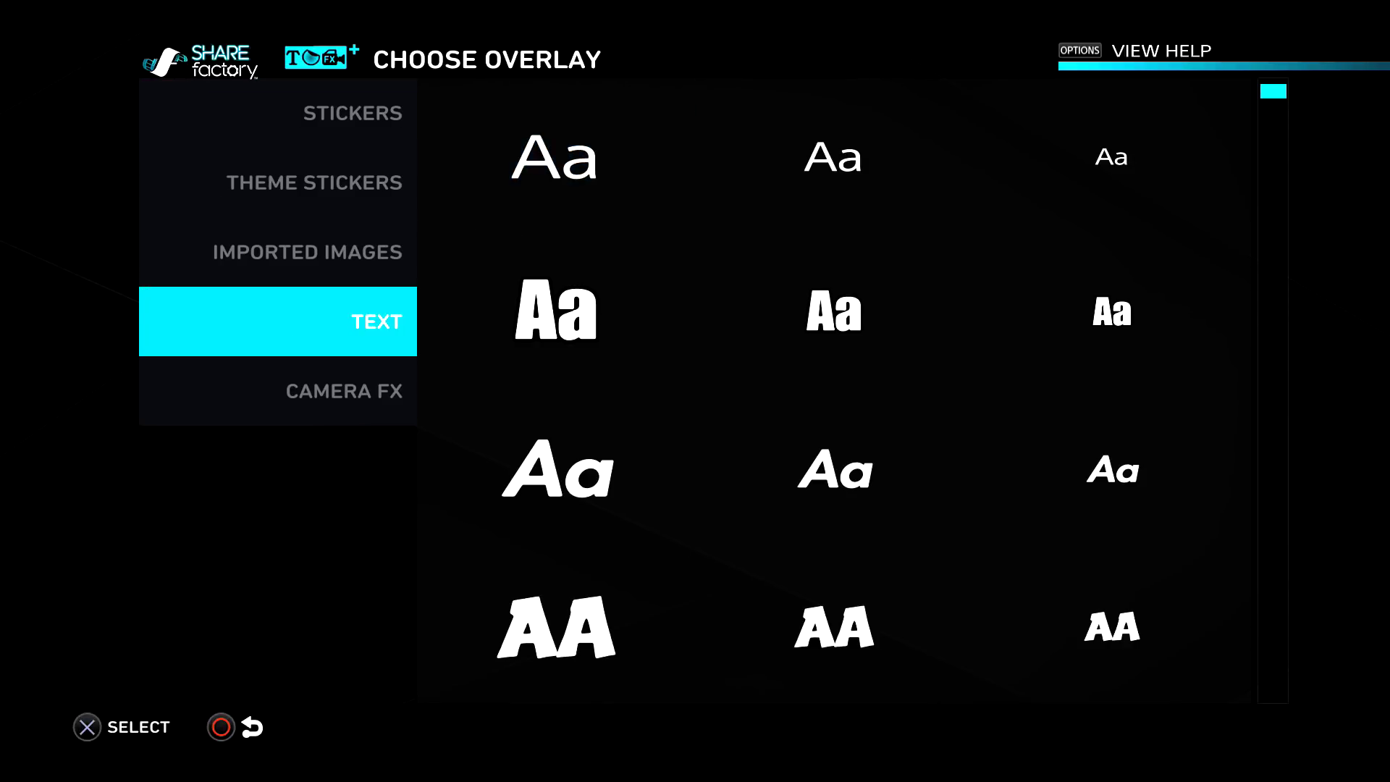
key("Right")
key("Down")
key("Down")
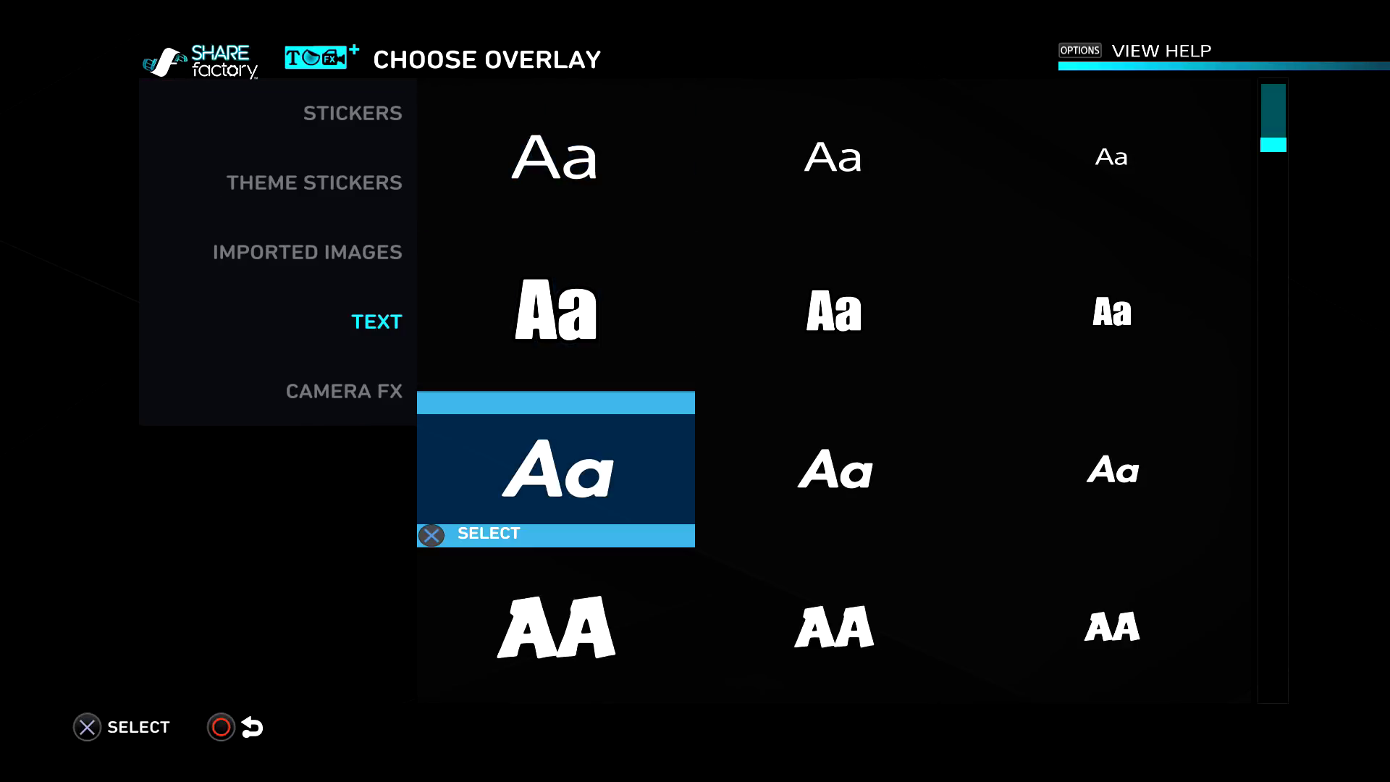
key("Down")
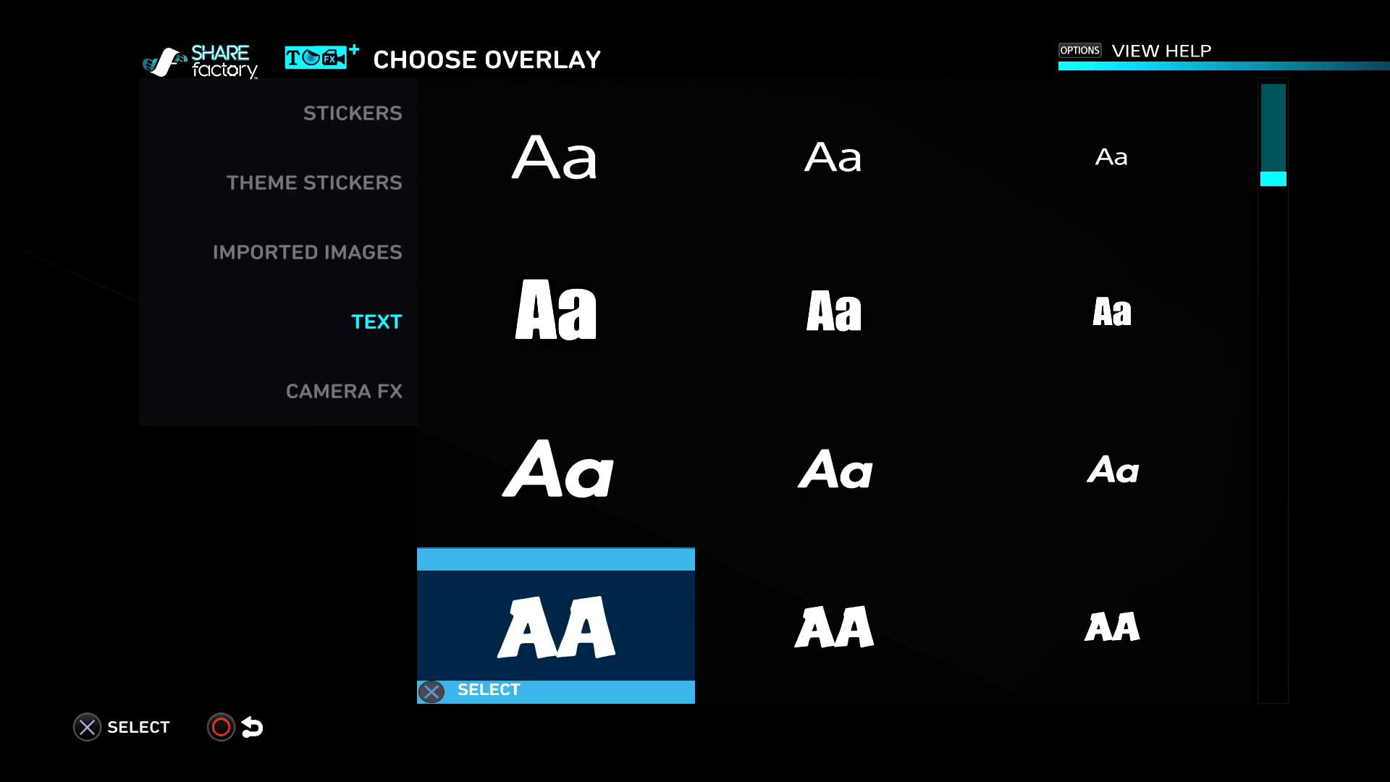
key("Return")
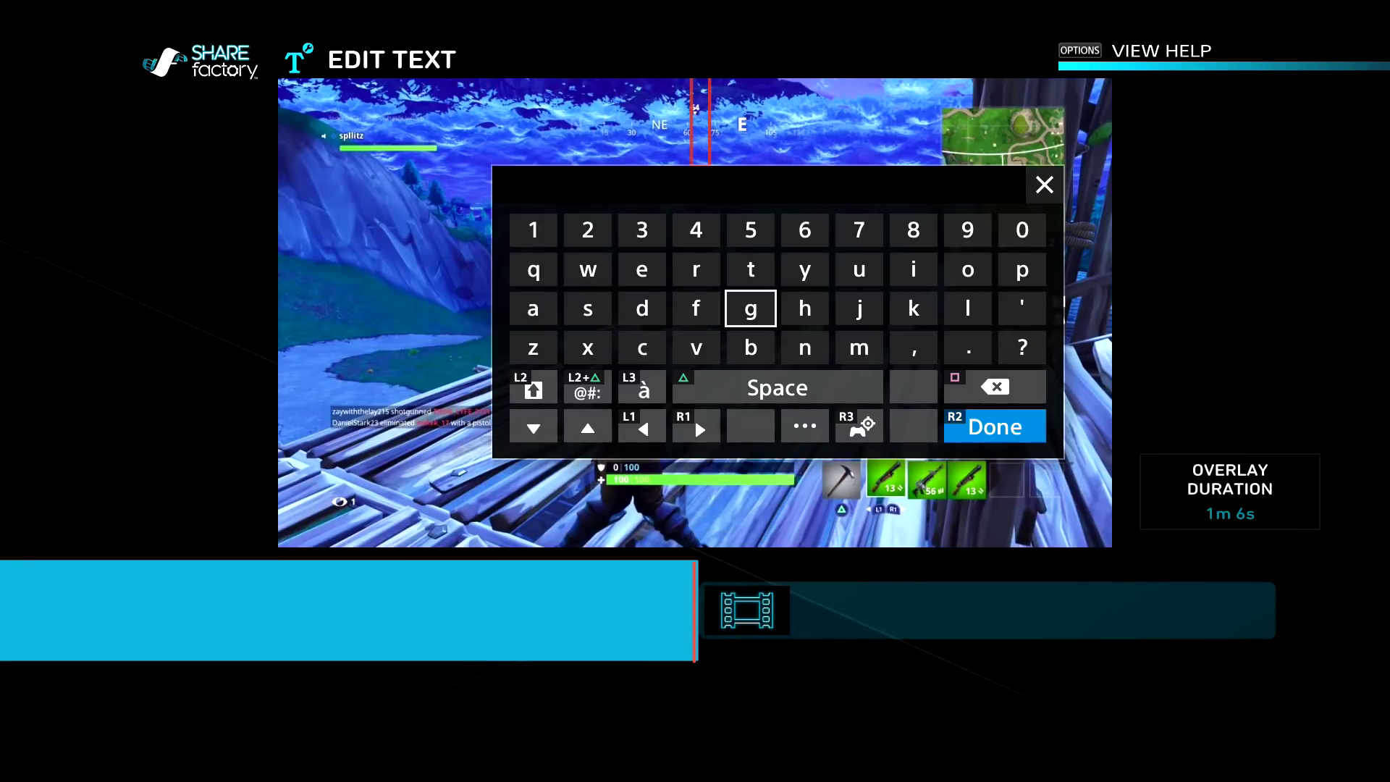
- Enter YOUTUBE as the overlay text and finish the text entry
key("shift")
key("Up")
key("Right")
key("Return")
key("Right")
key("Right")
key("Right")
type("o")
key("Left")
key("Left")
type("u")
key("Left")
key("Left")
type("t")
key("Right")
key("Right")
type("u")
key("Left")
key("Left")
type("b")
key("Left")
key("Up")
key("Up")
key("Left")
type("e")
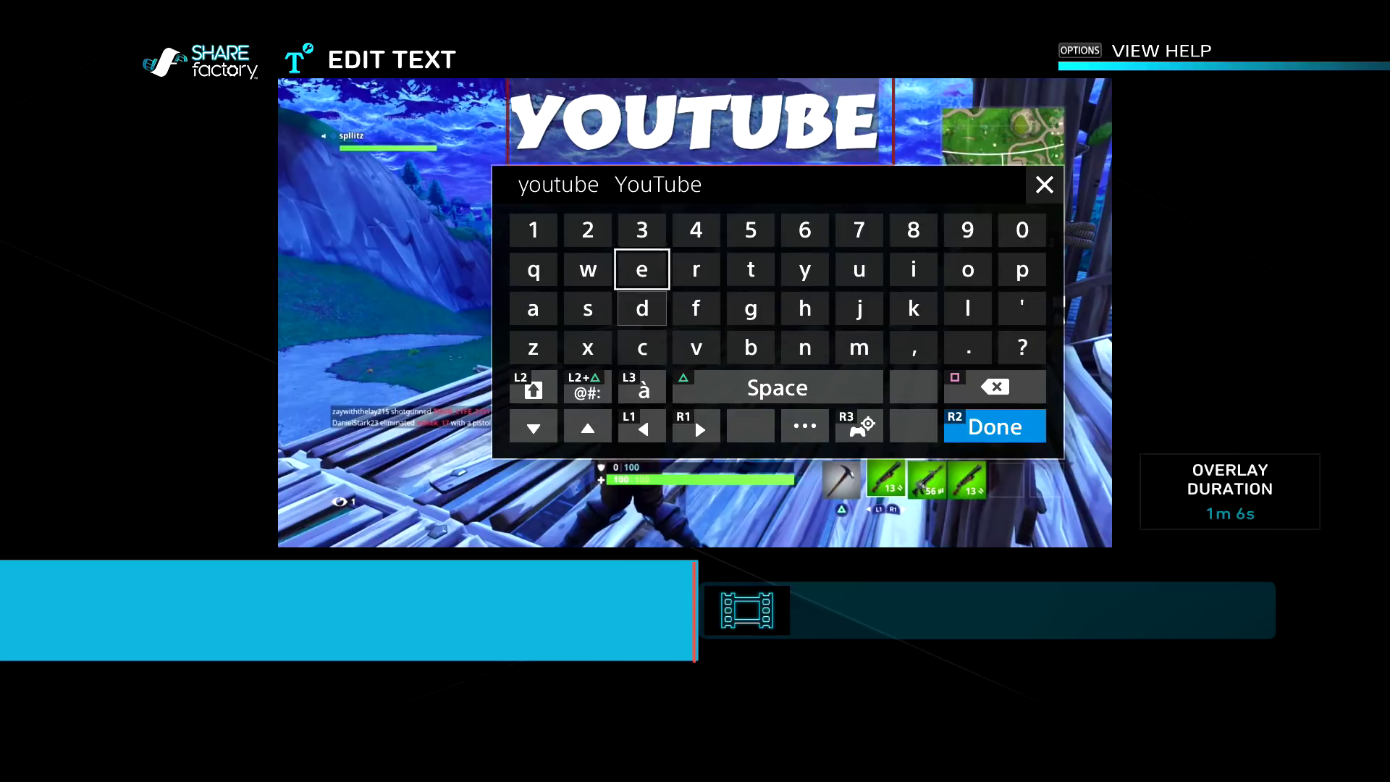
key("Return")
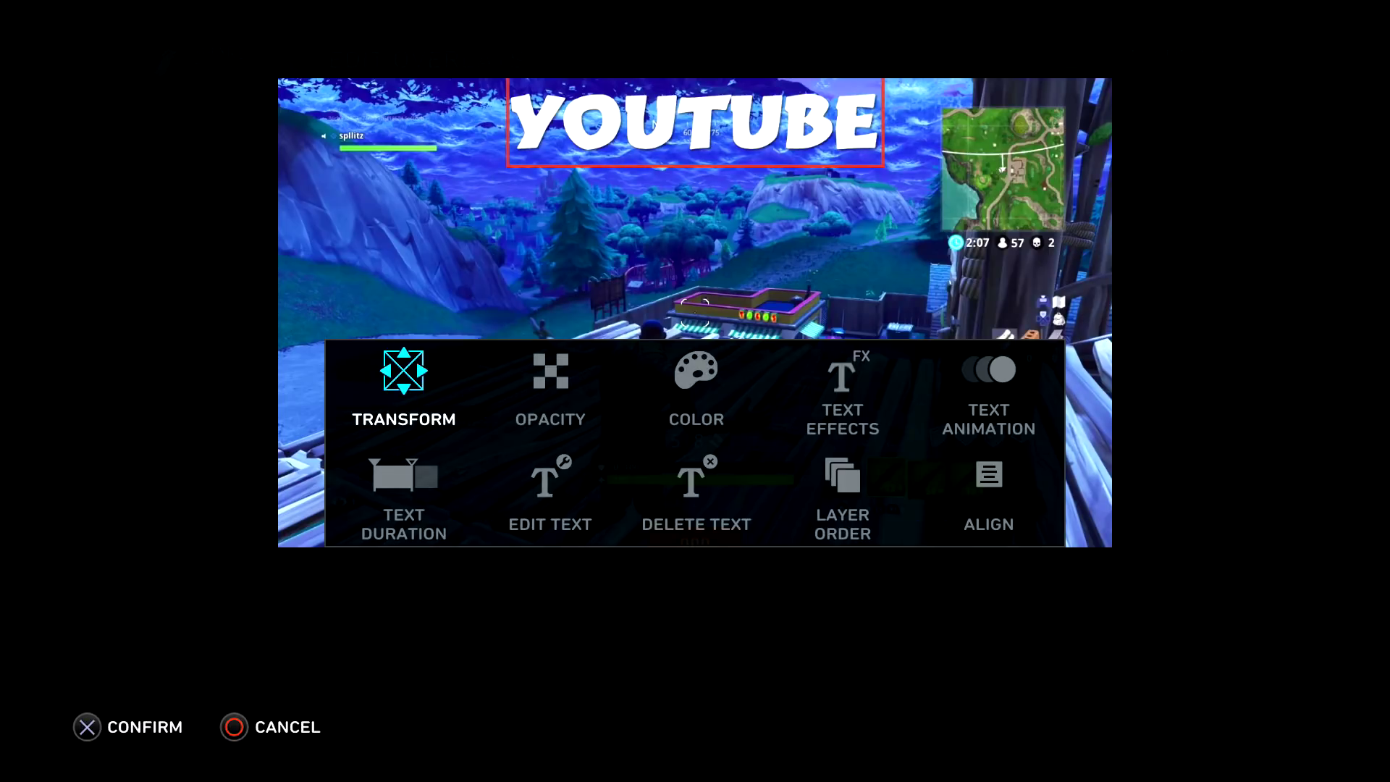
key("Right")
key("Right")
key("Right")
key("Left")
key("Left")
key("Left")
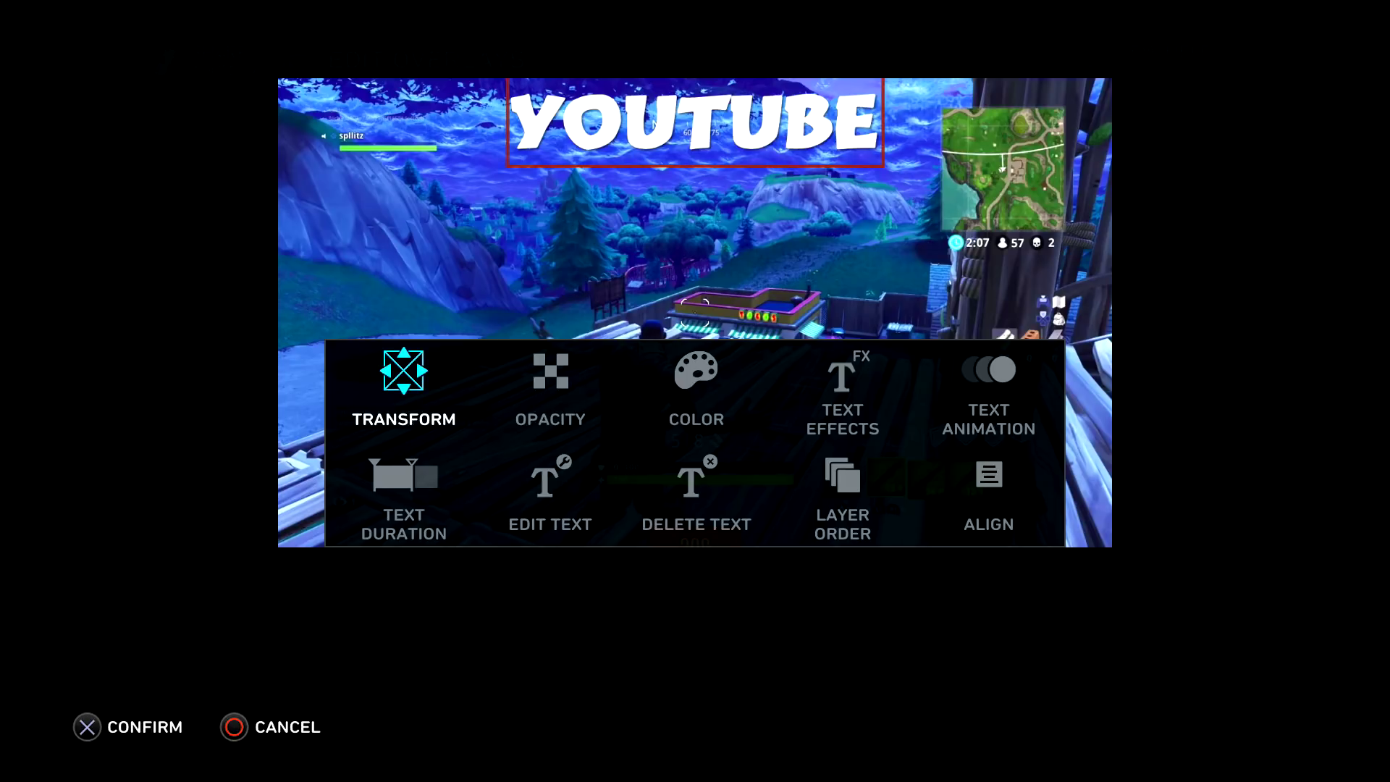
- Transform the YOUTUBE text: move it down and left, and enlarge it to about three quarters of the frame's width
key("Return")
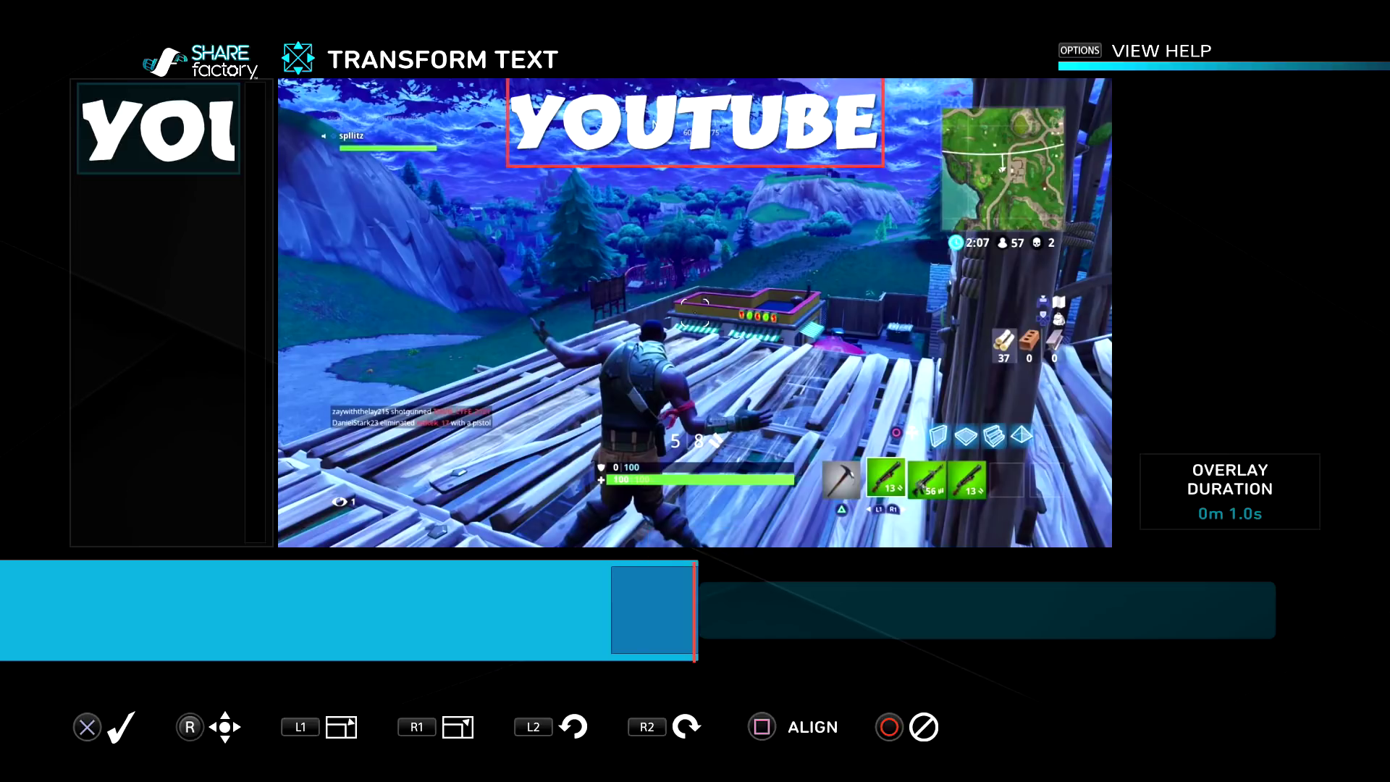
key("Down")
key("Left")
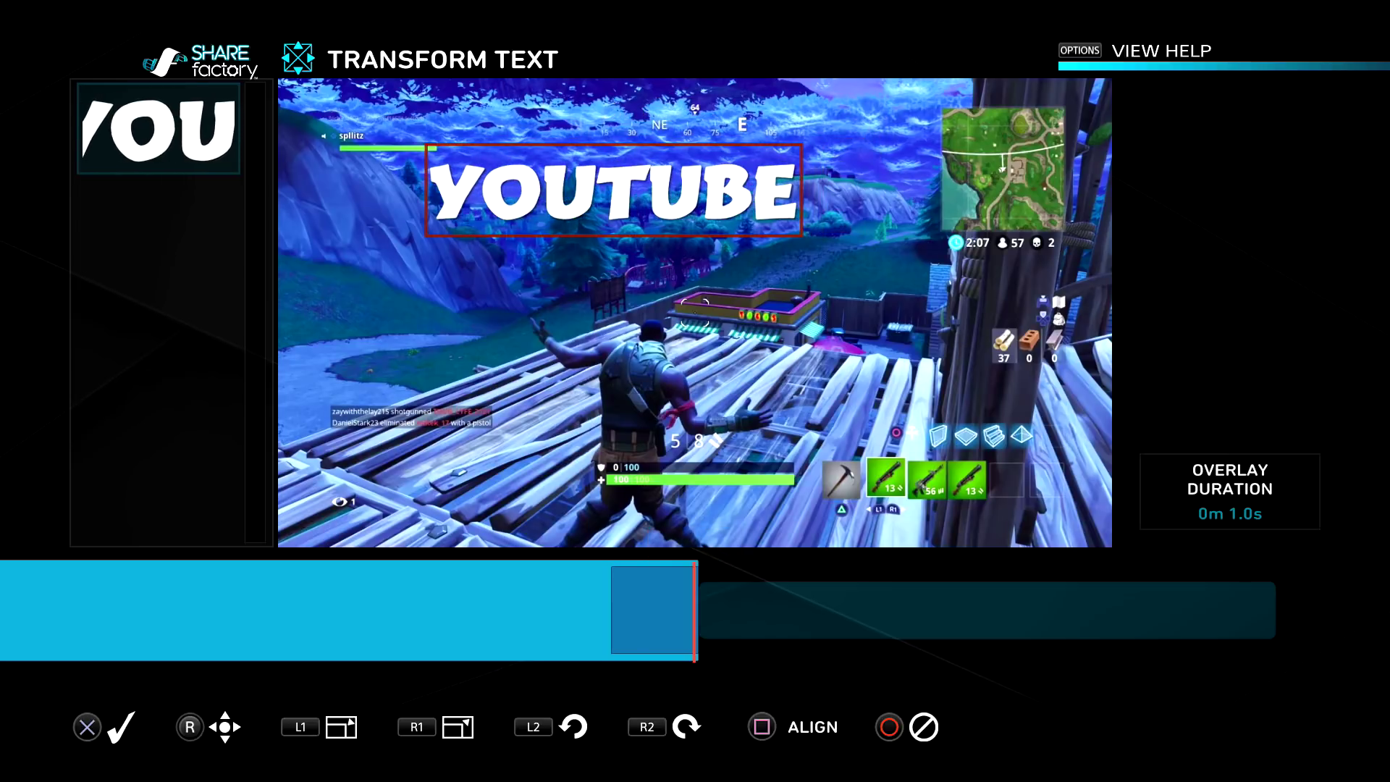
key("L1")
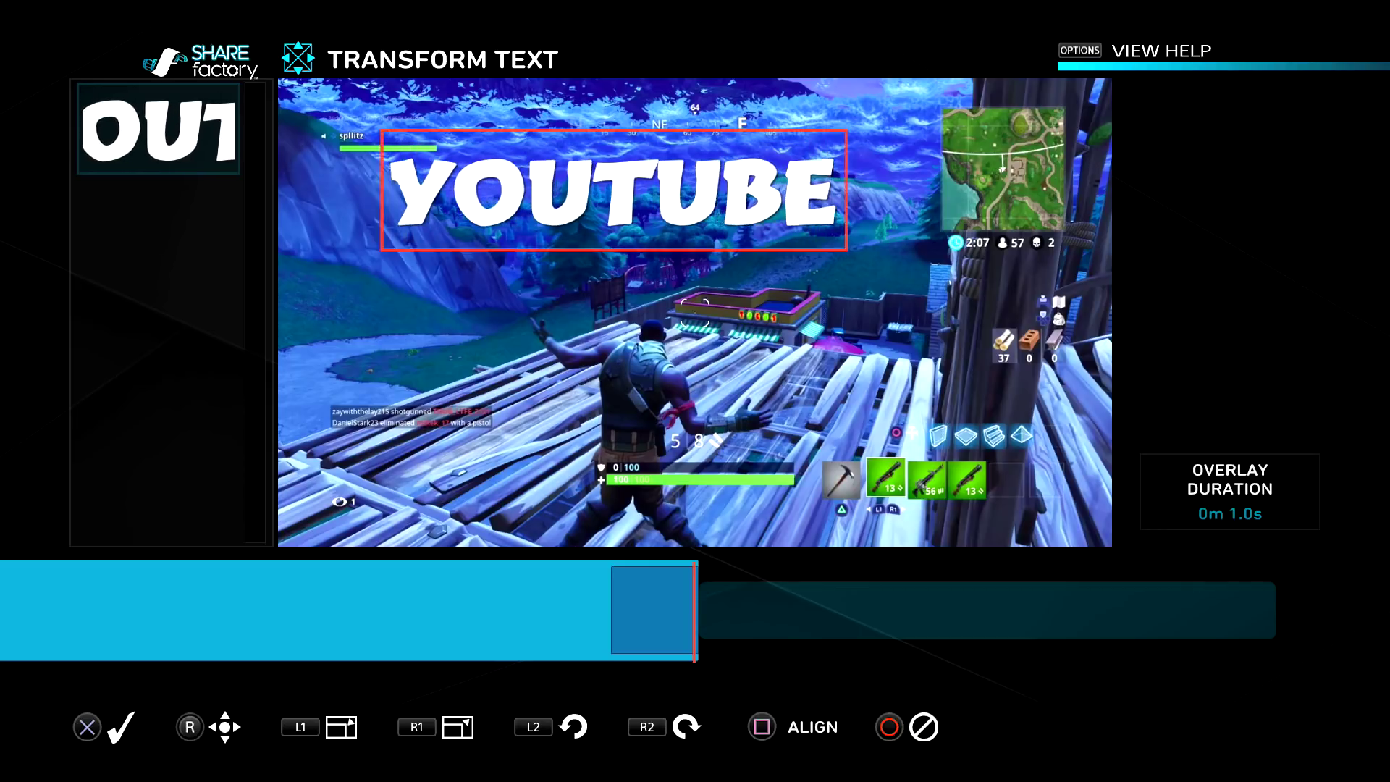
key("L1")
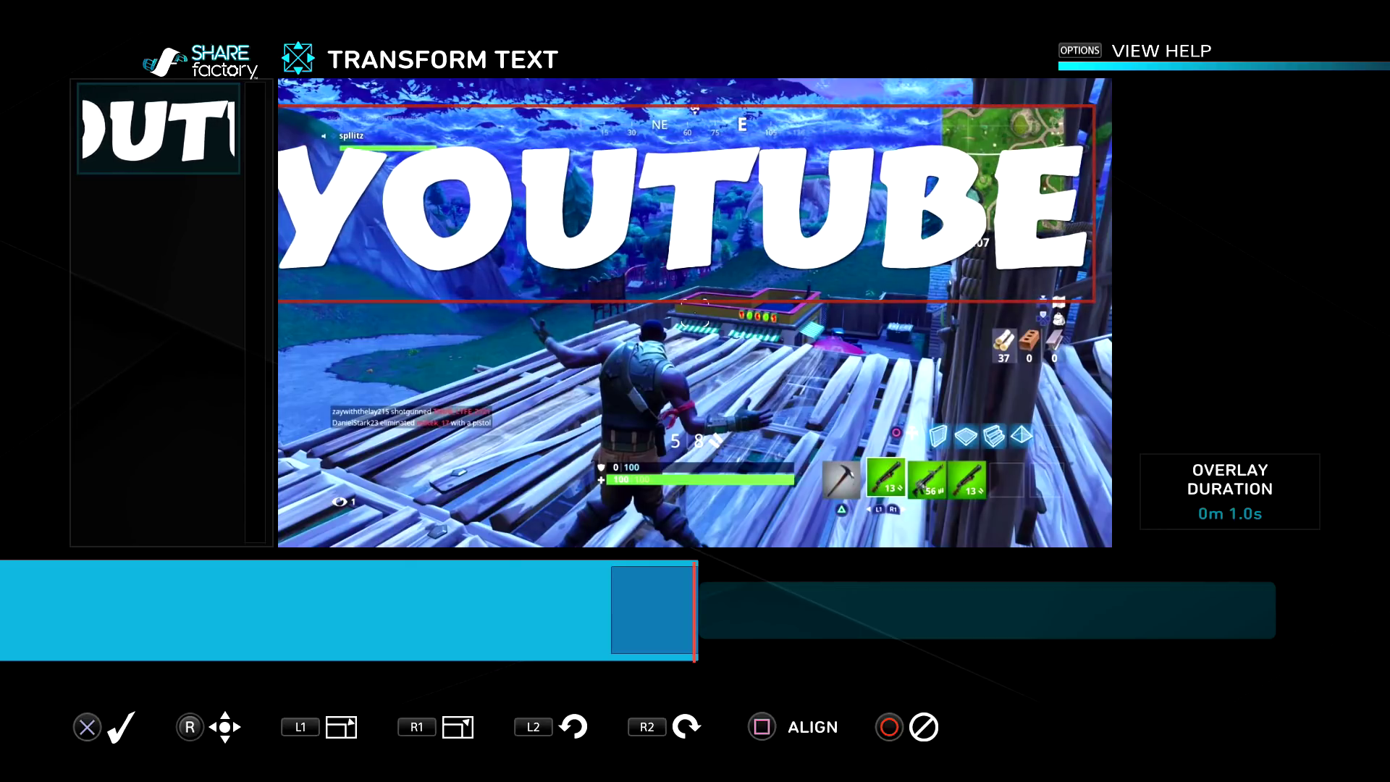
key("Page_Down")
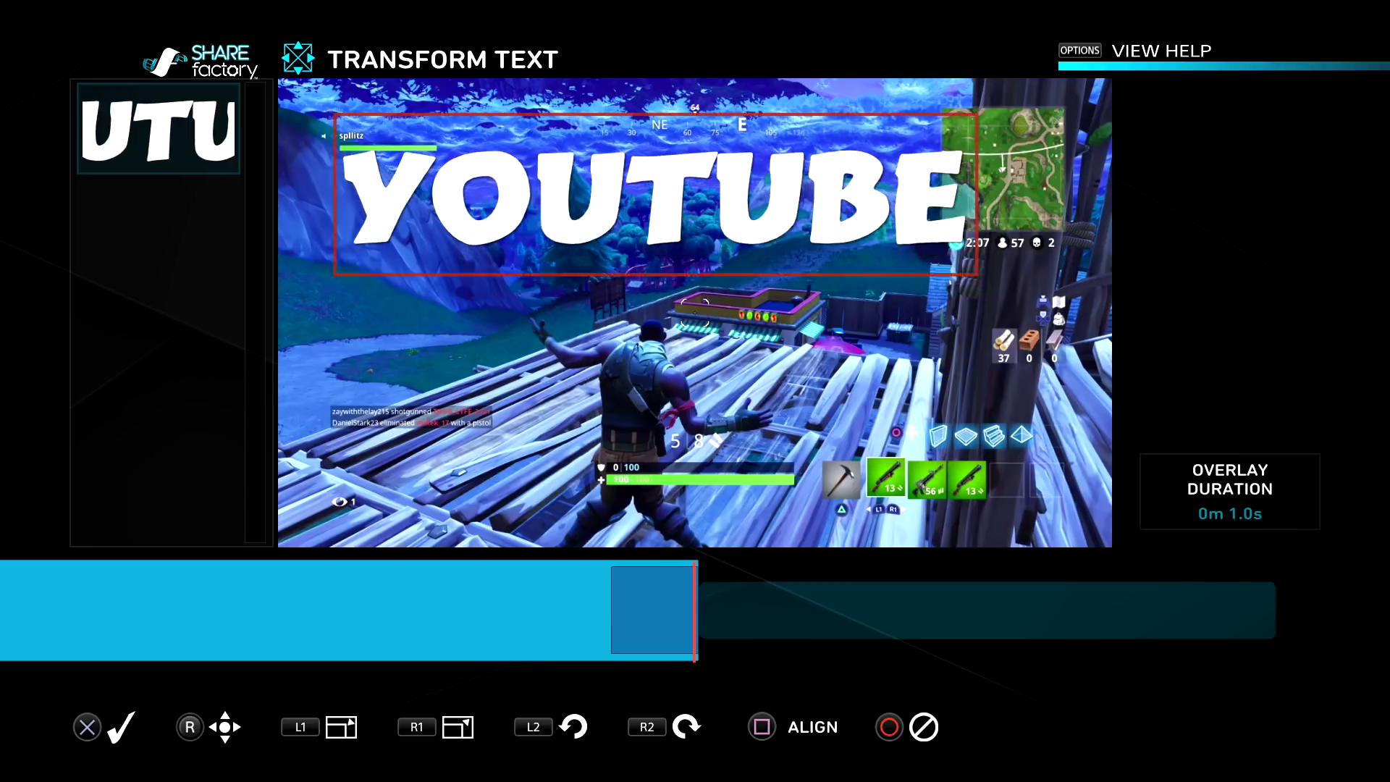
- Rotate the YOUTUBE text about 10 degrees counterclockwise so that it slopes upward to the right
key("Left")
key("R2")
key("L2")
key("R2")
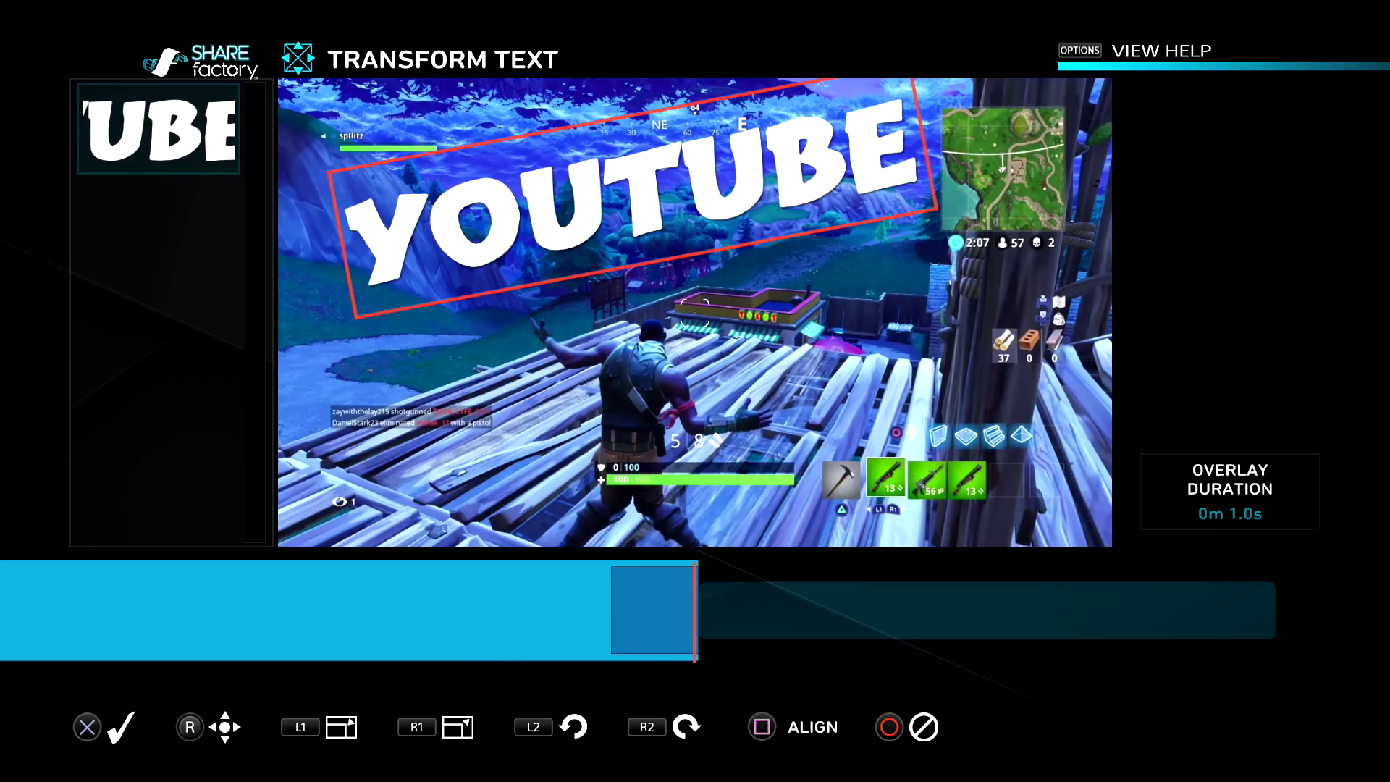
- Shrink the YOUTUBE text to about 60% of the frame's width, reduce its tilt to about 7 degrees, and place it over the sky
key("Left")
key("R1")
key("Up")
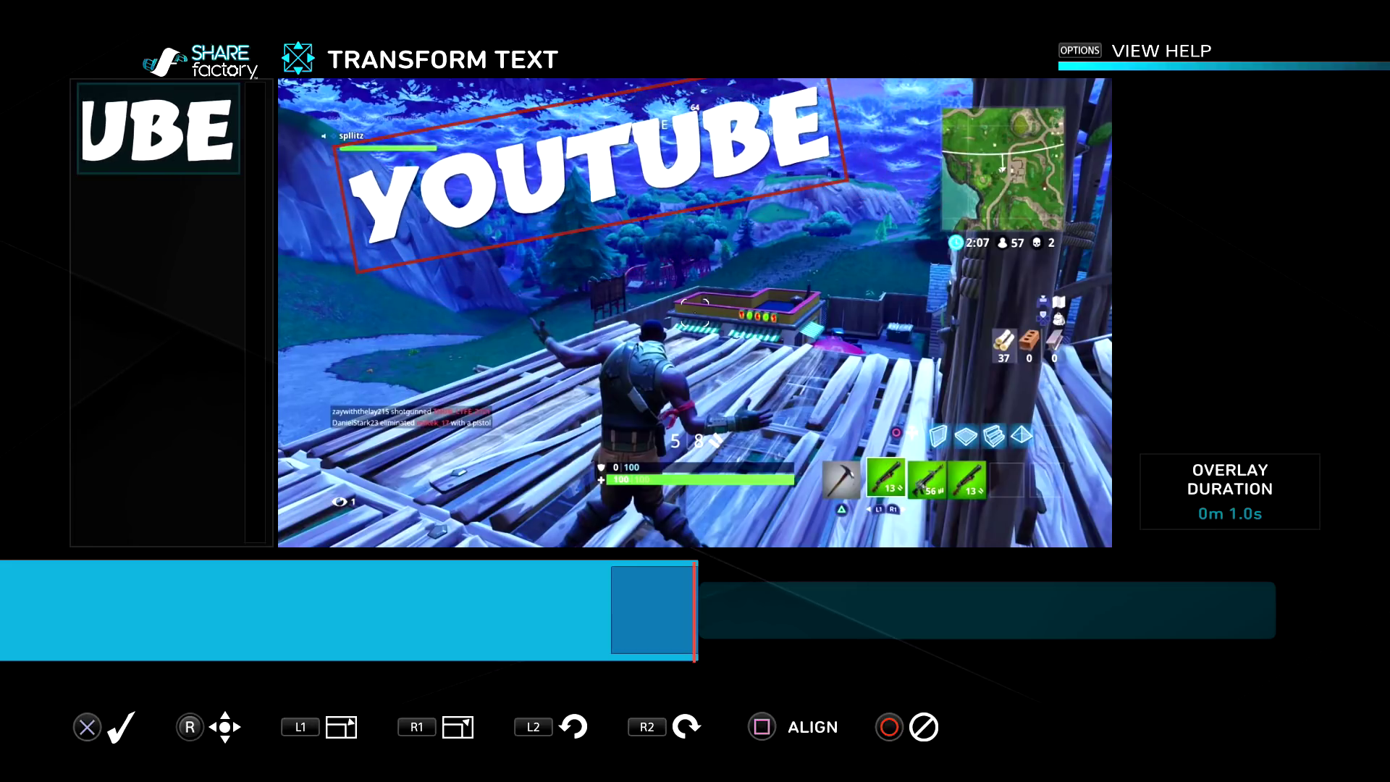
key("x")
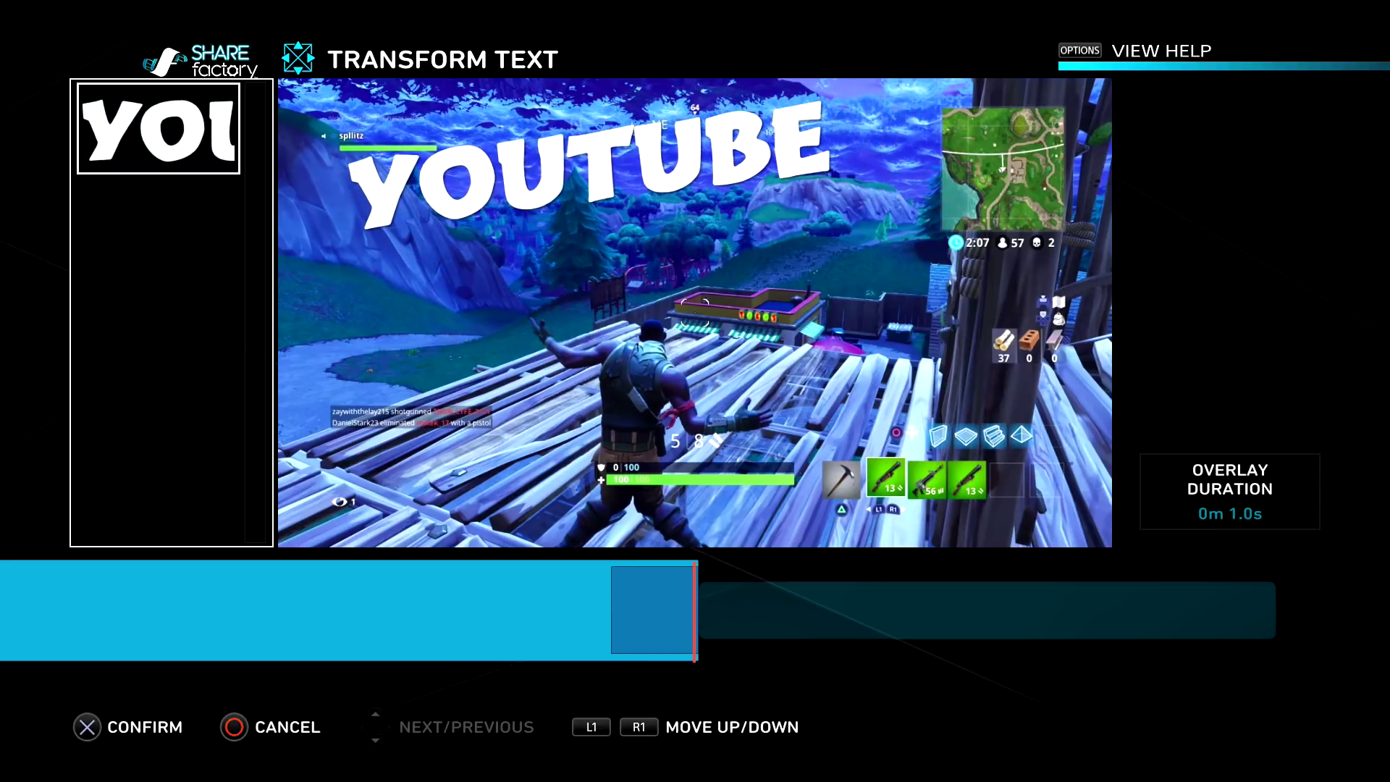
key("Return")
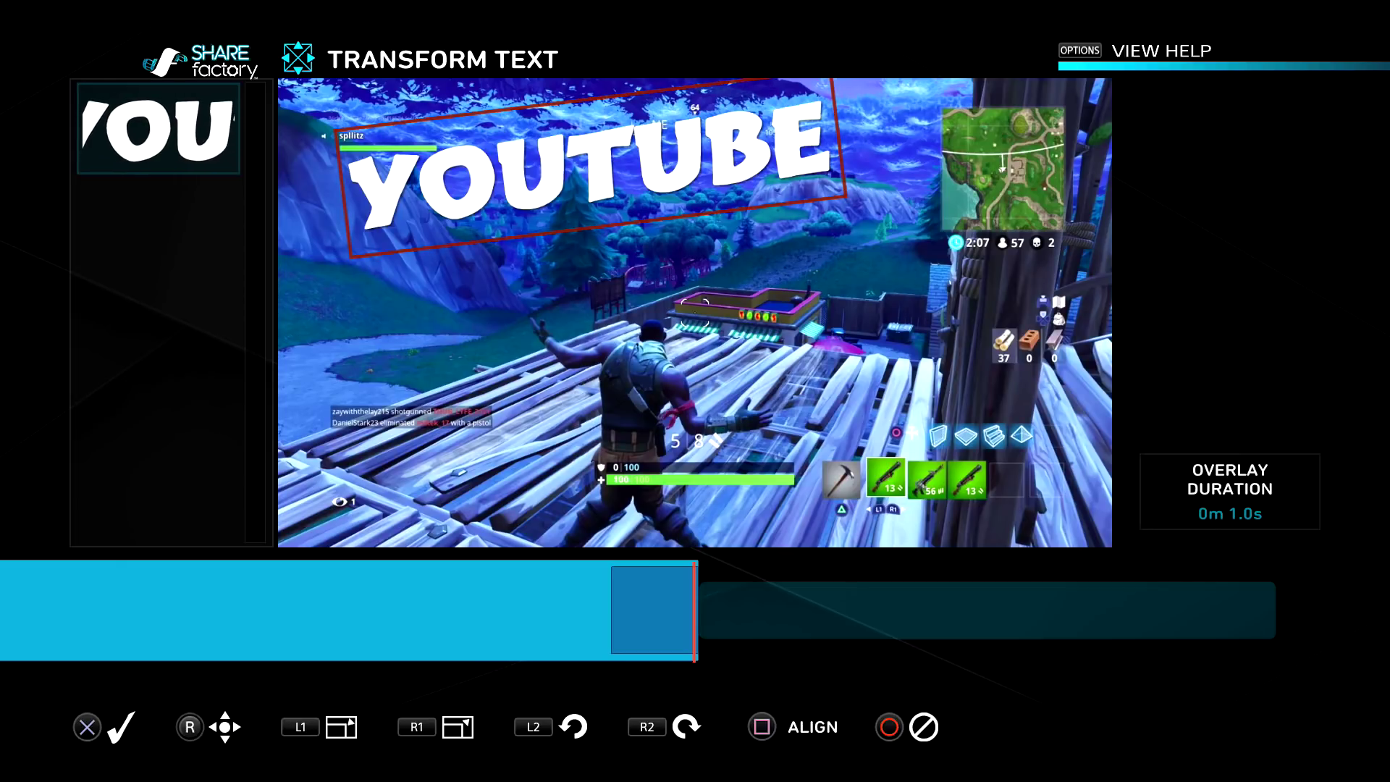
key("Return")
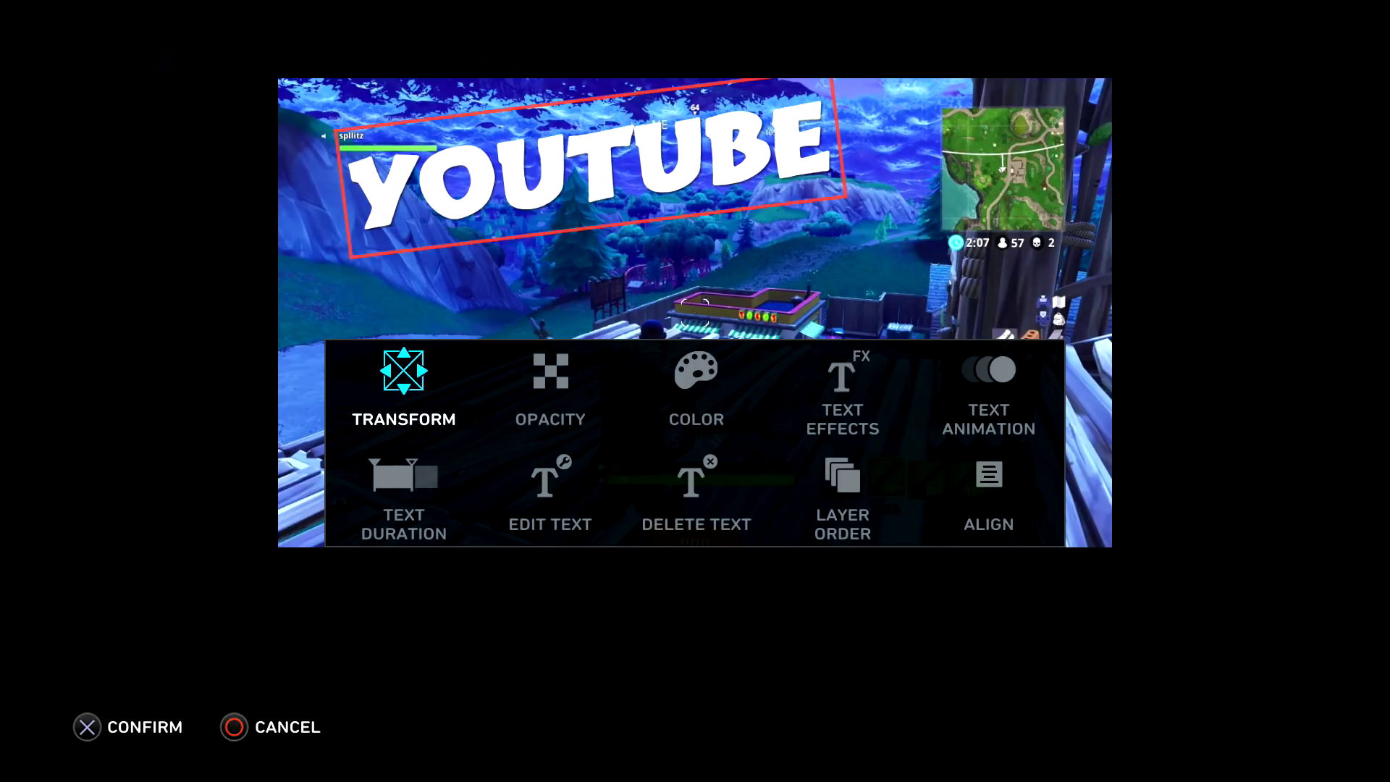
key("Right")
key("Right")
key("Return")
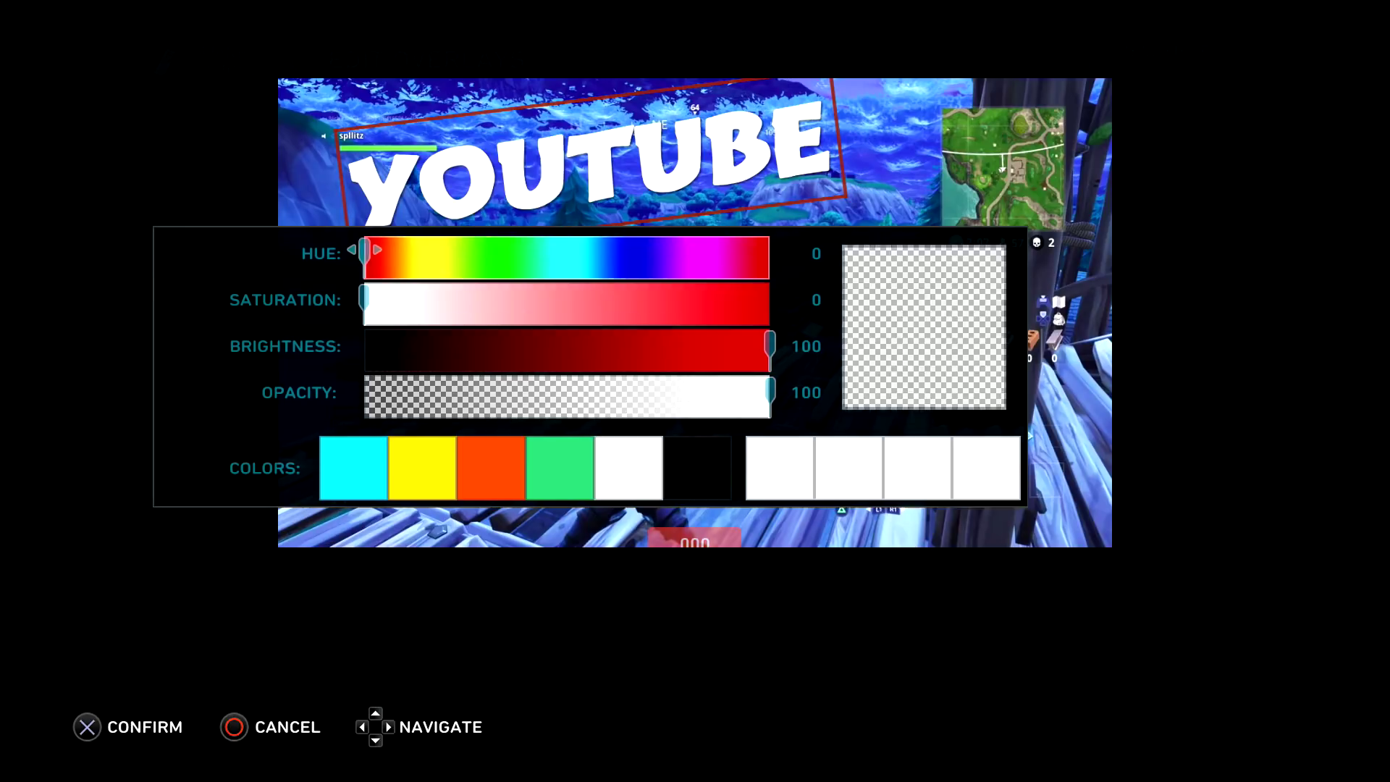
key("Return")
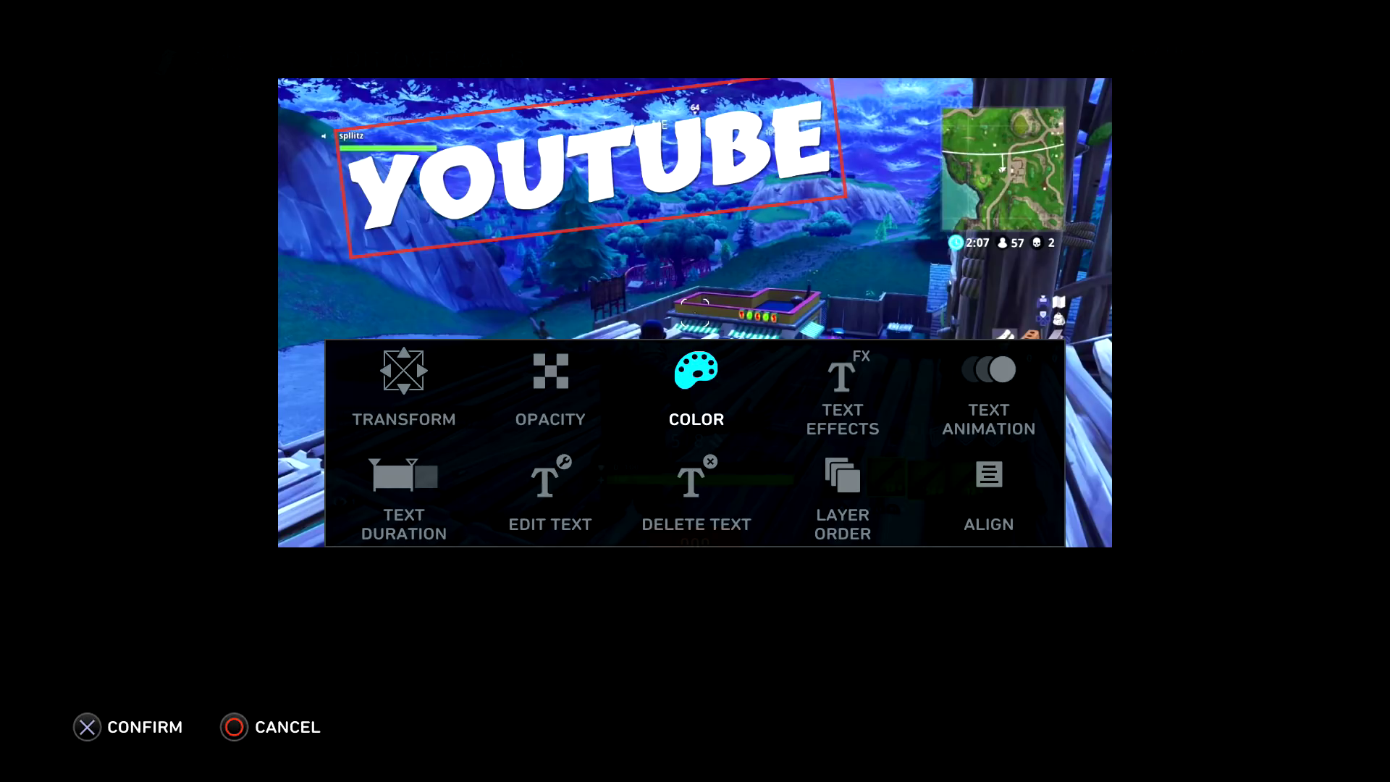
- Apply the black-outlined text effect to the YOUTUBE overlay
key("Right")
key("Return")
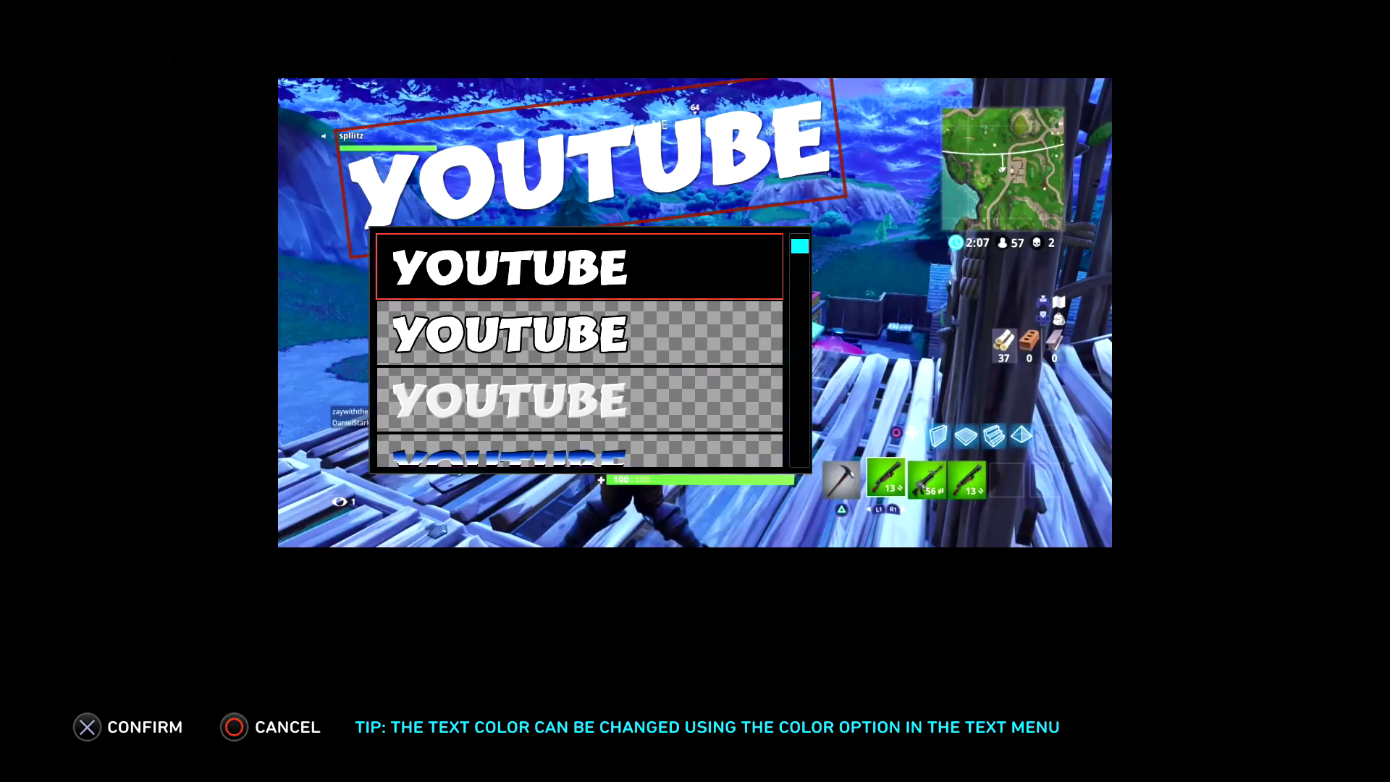
key("Down")
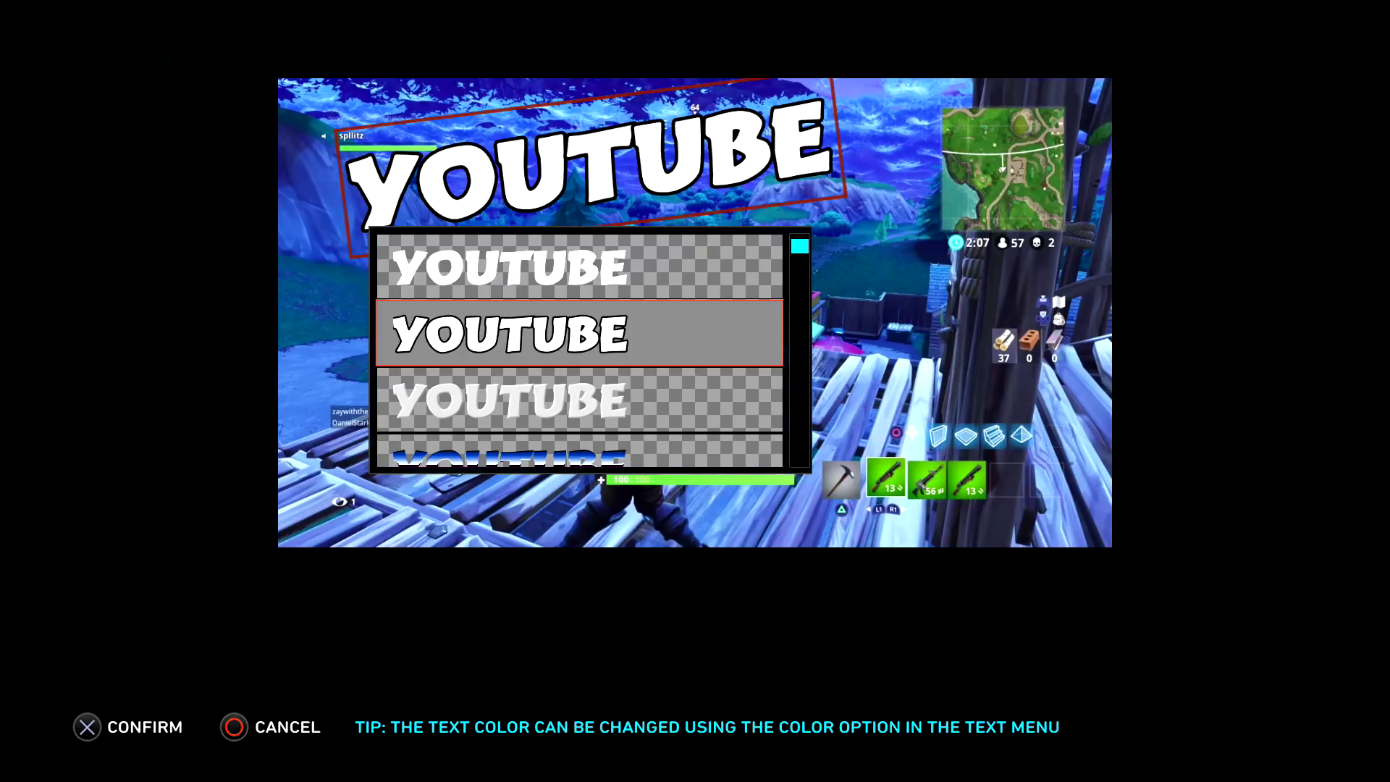
key("Escape")
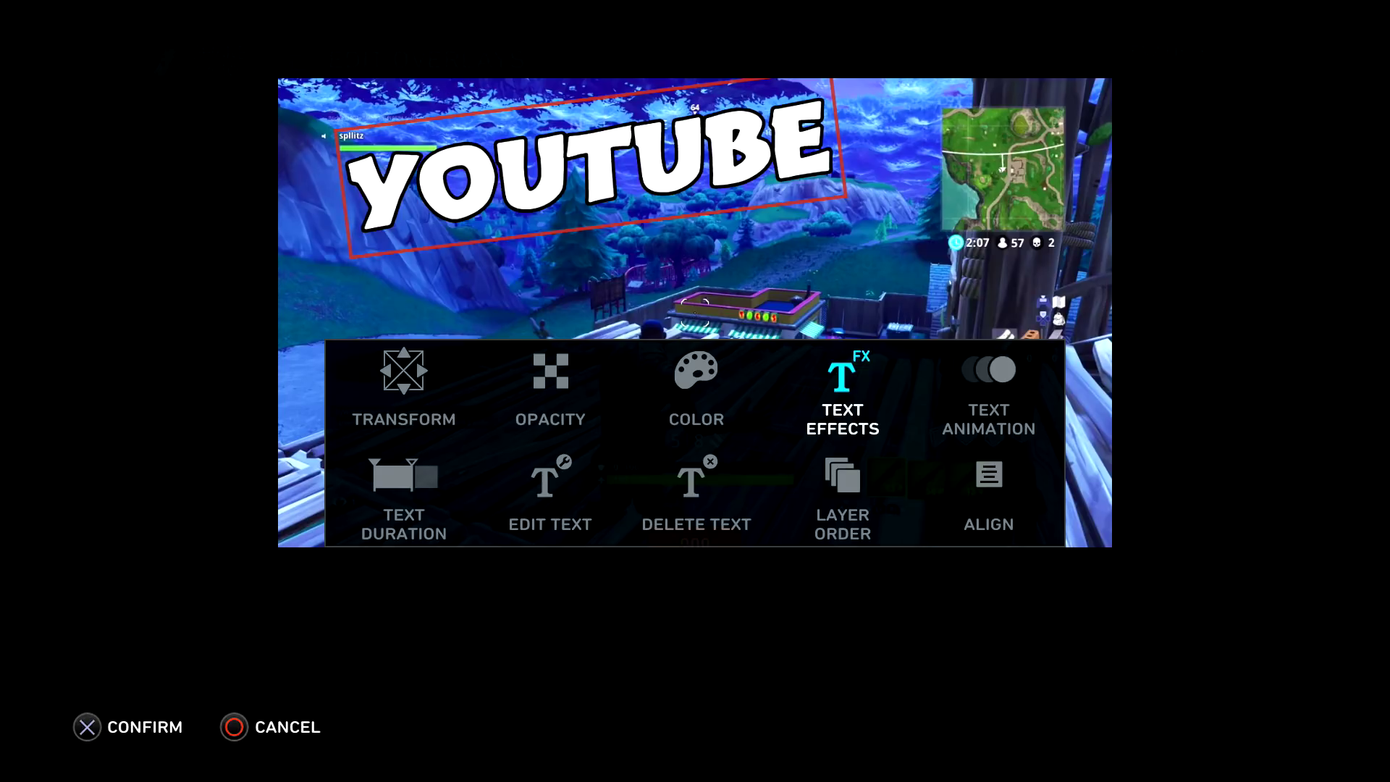
key("Escape")
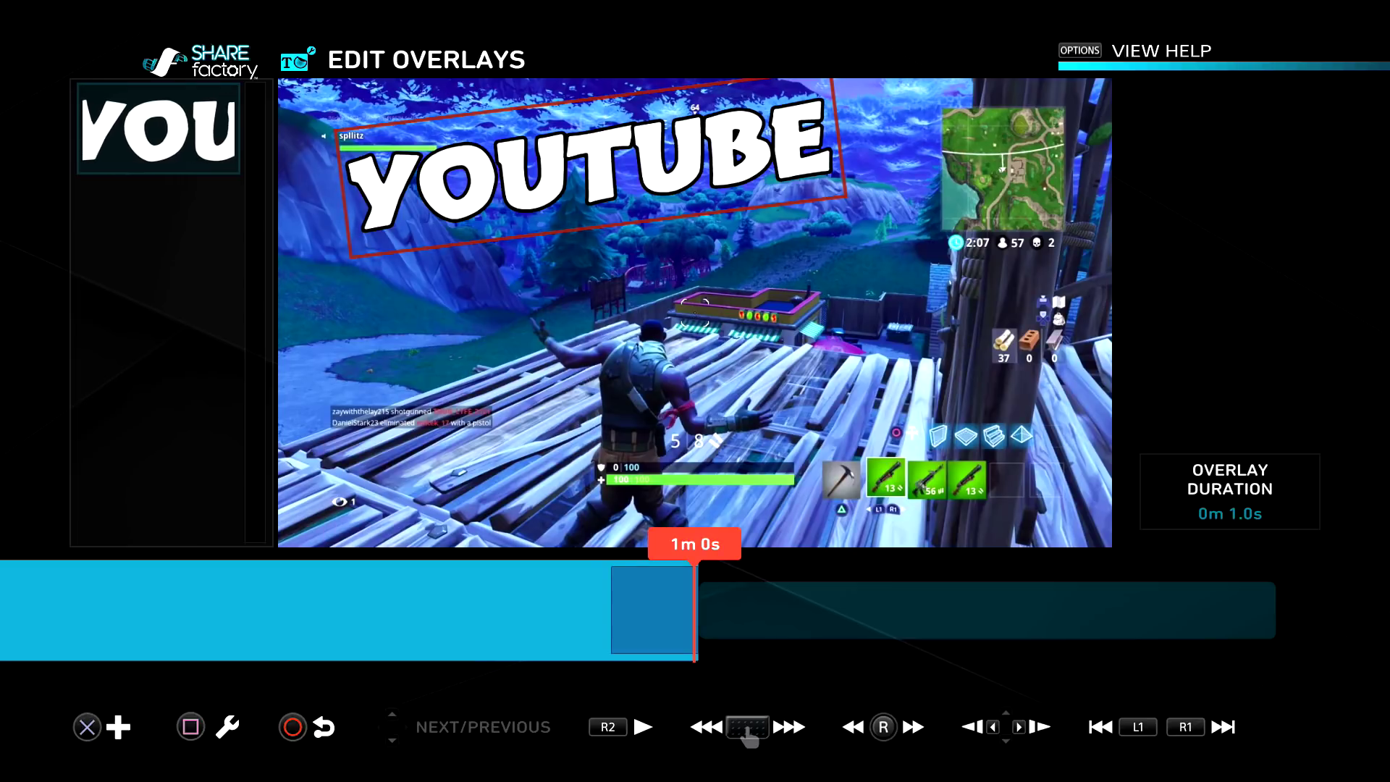
- Add another text overlay to the clip in the largest size of the bold, slanted all-caps style
key("Escape")
key("s")
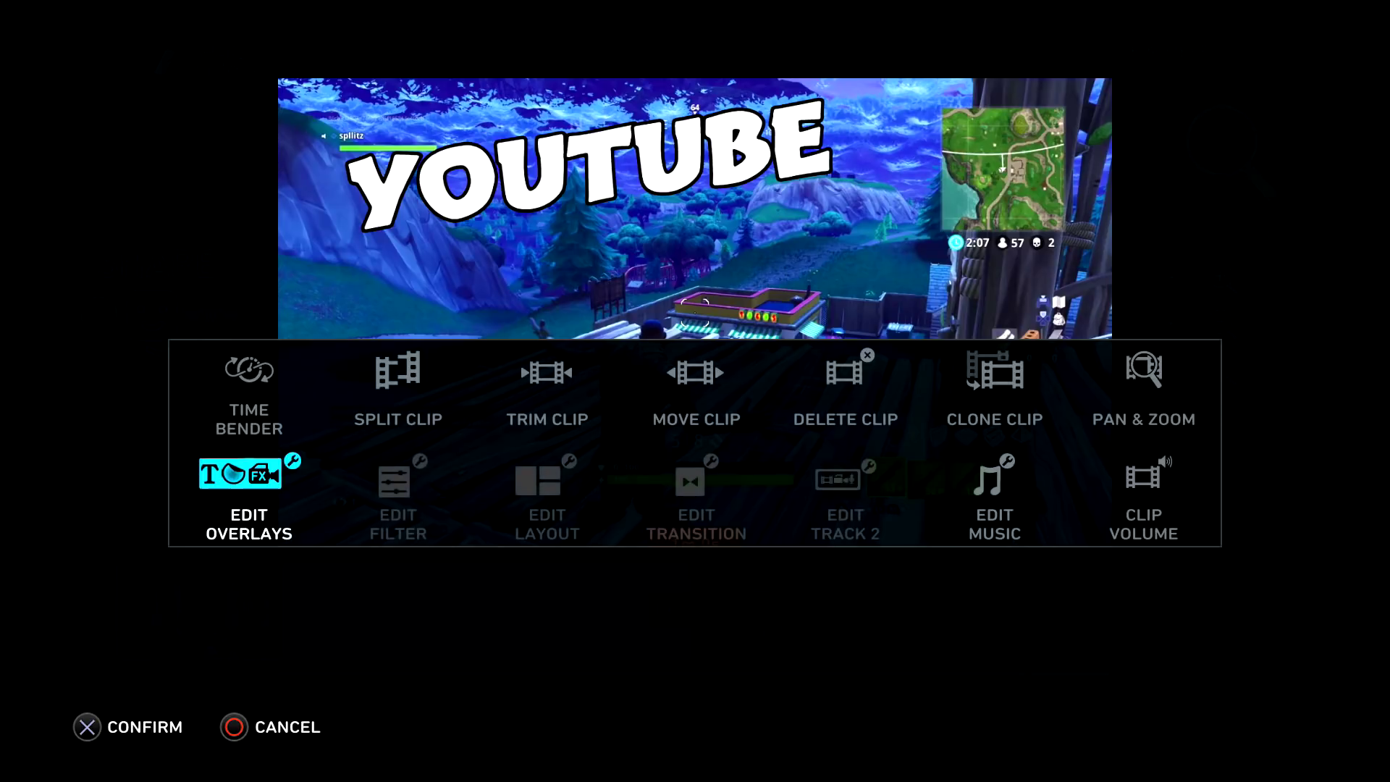
key("Return")
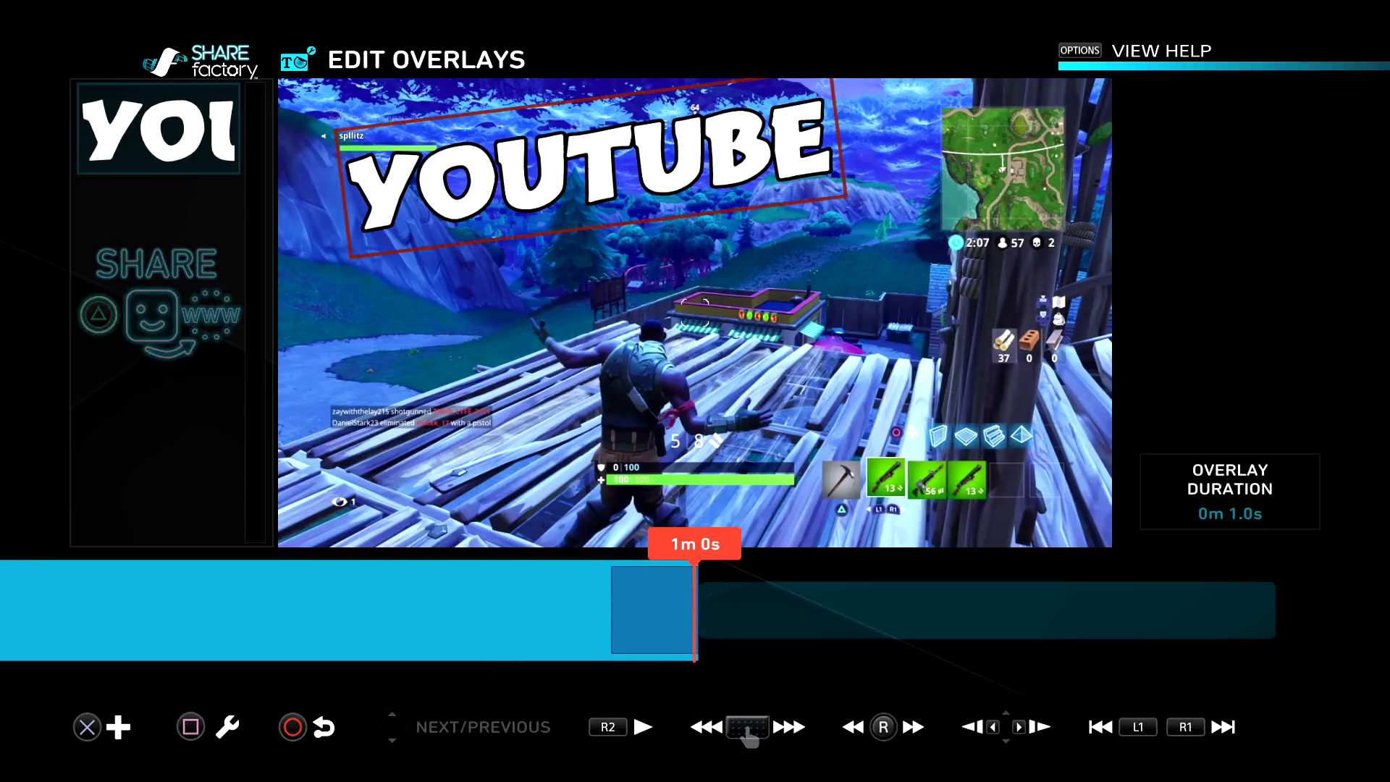
key("Return")
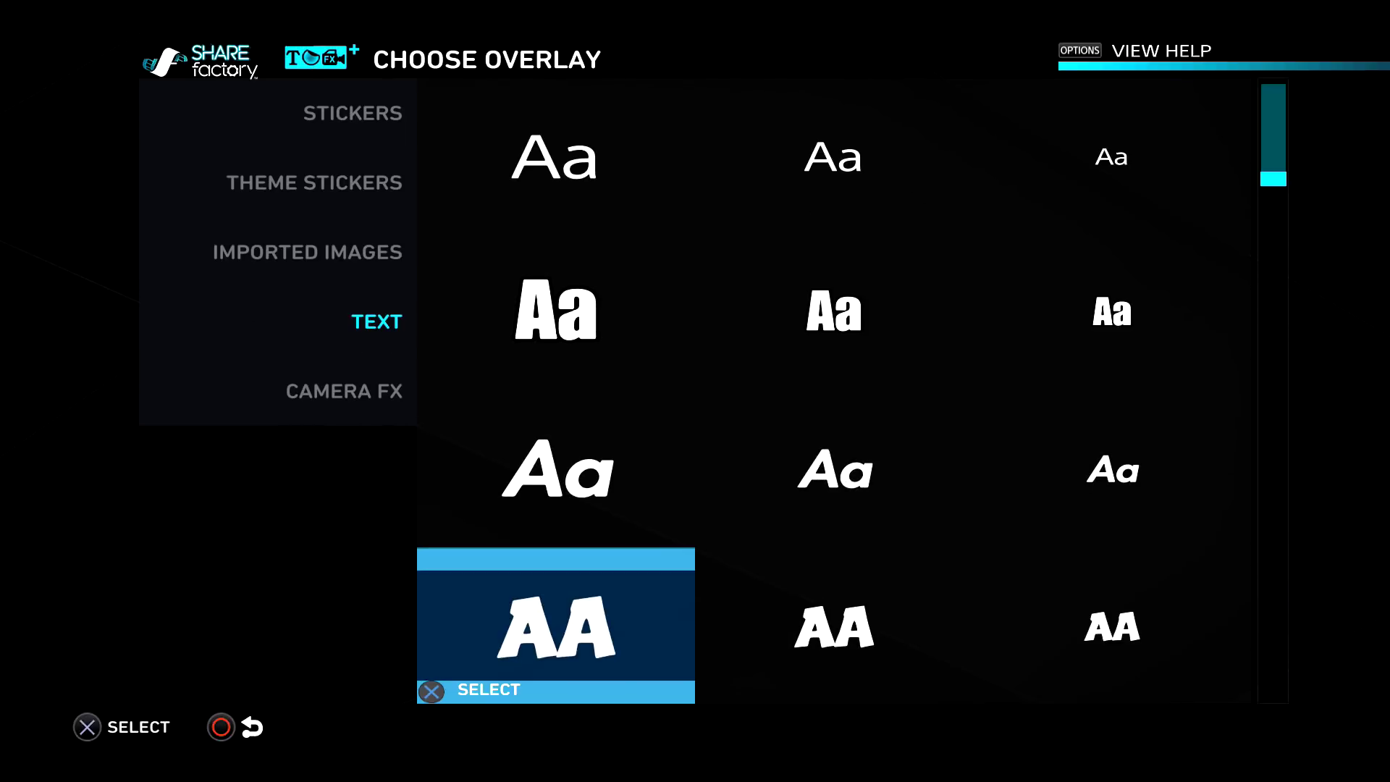
key("Return")
- Enter "thumbnail" as the new overlay's text and finish the text entry
key("Right")
type("humbn")
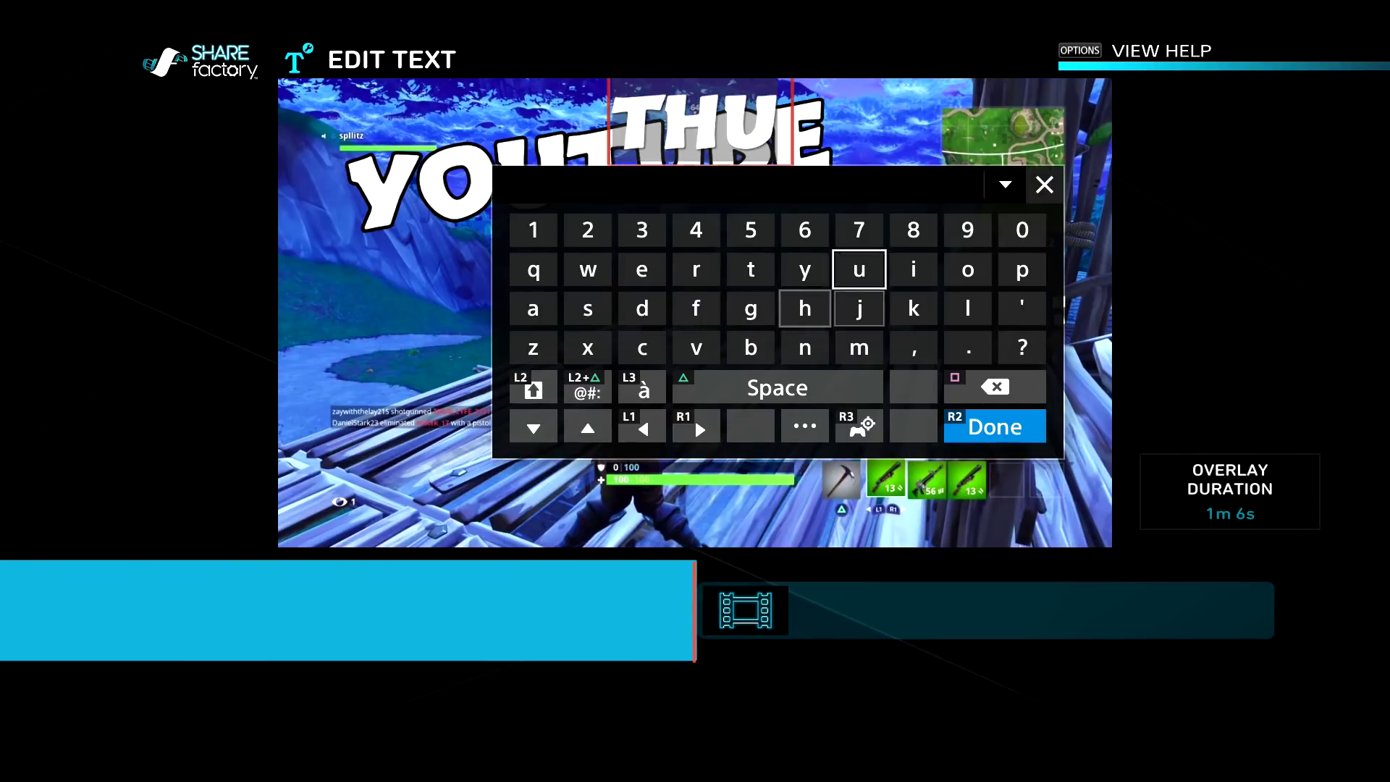
type("ail")
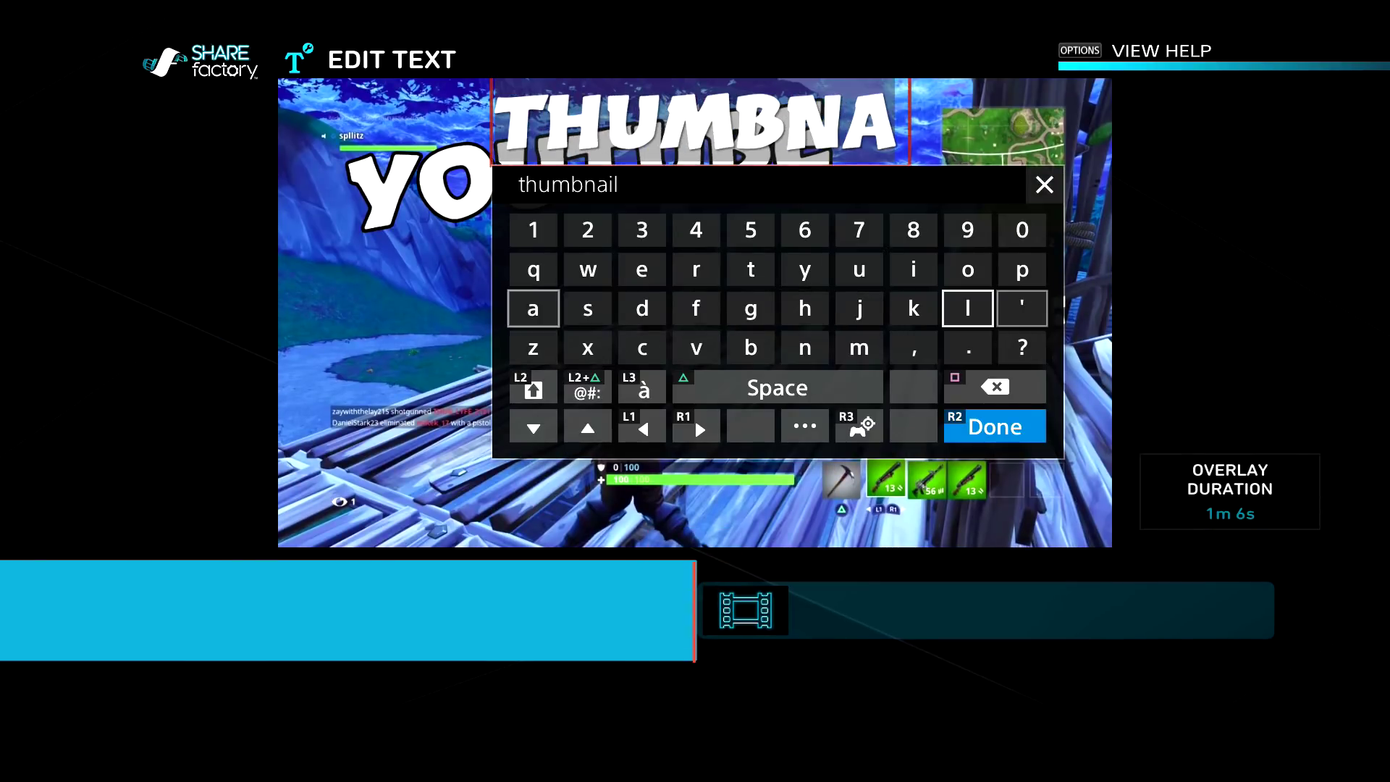
key("Return")
- Move the THUMBNAIL text directly beneath the YOUTUBE text
key("Left")
key("Left")
key("Left")
key("Return")
key("Down")
key("Left")
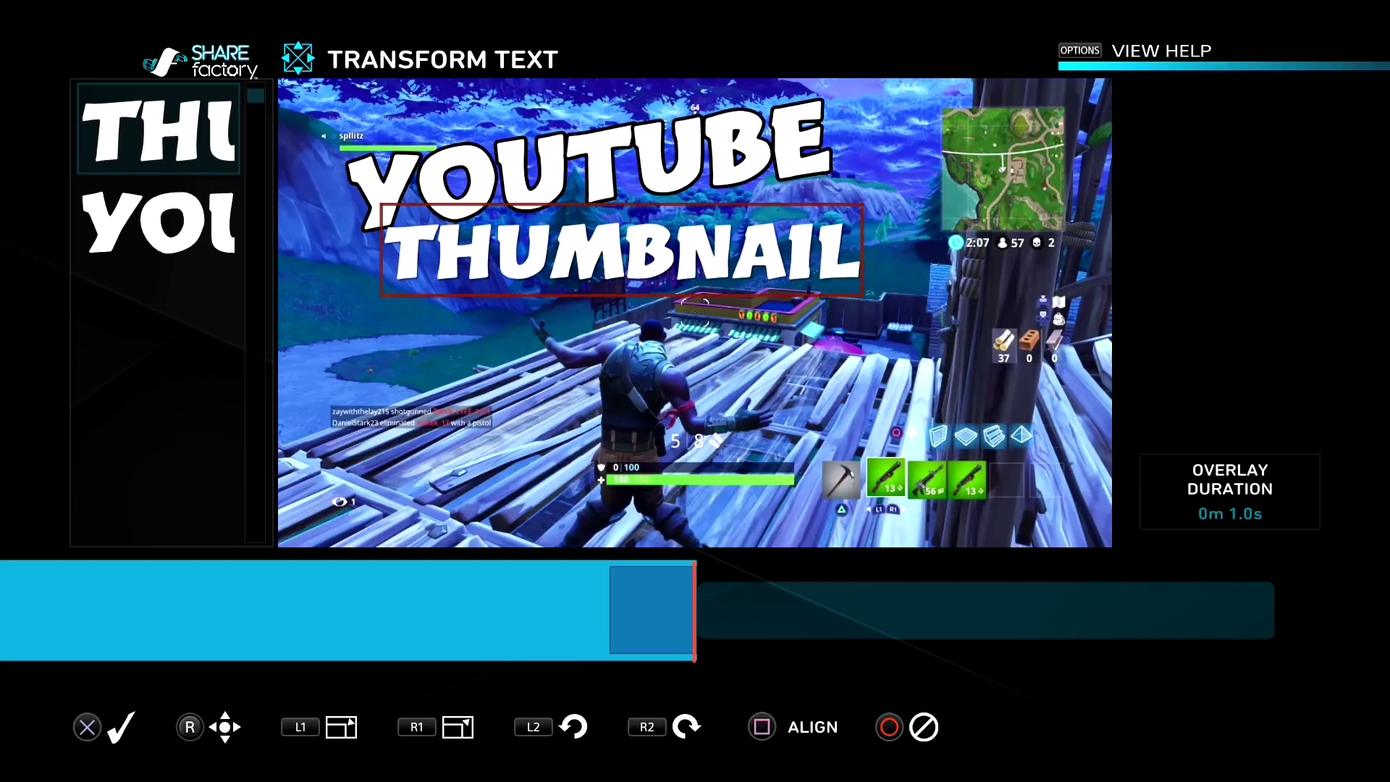
- Enlarge the THUMBNAIL text to about 70% of the frame's width and tilt it about 6 degrees counterclockwise, parallel to YOUTUBE
key("L1")
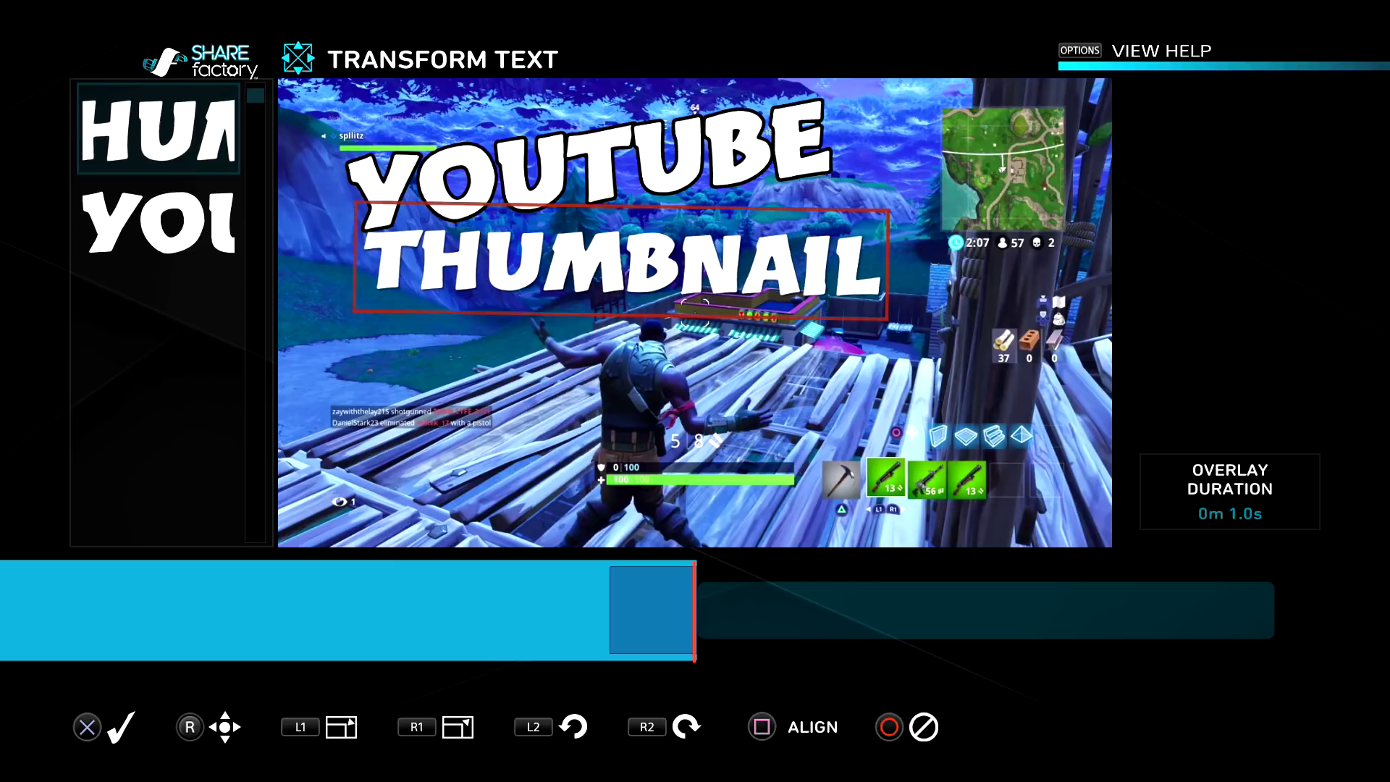
key("L2")
key("Left")
key("Left")
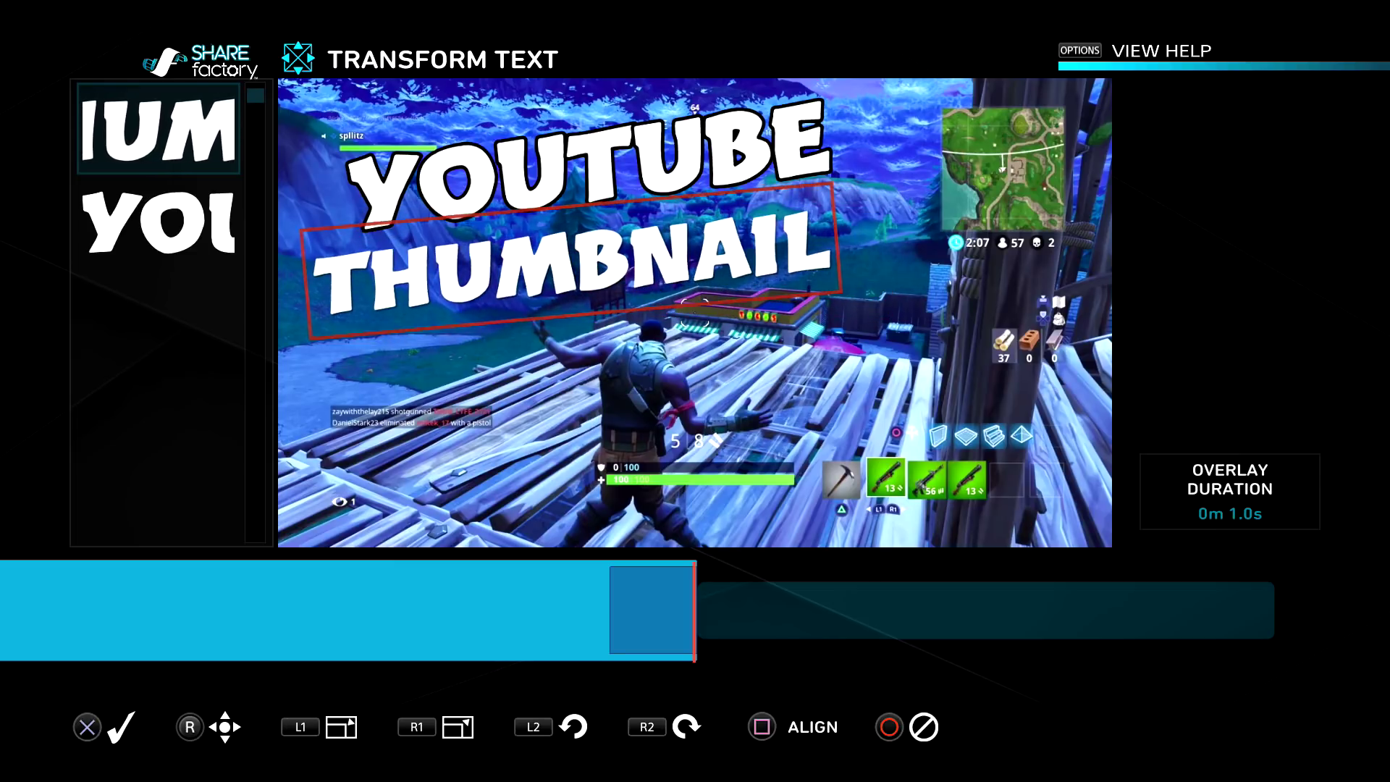
key("Page_Up")
key("Right")
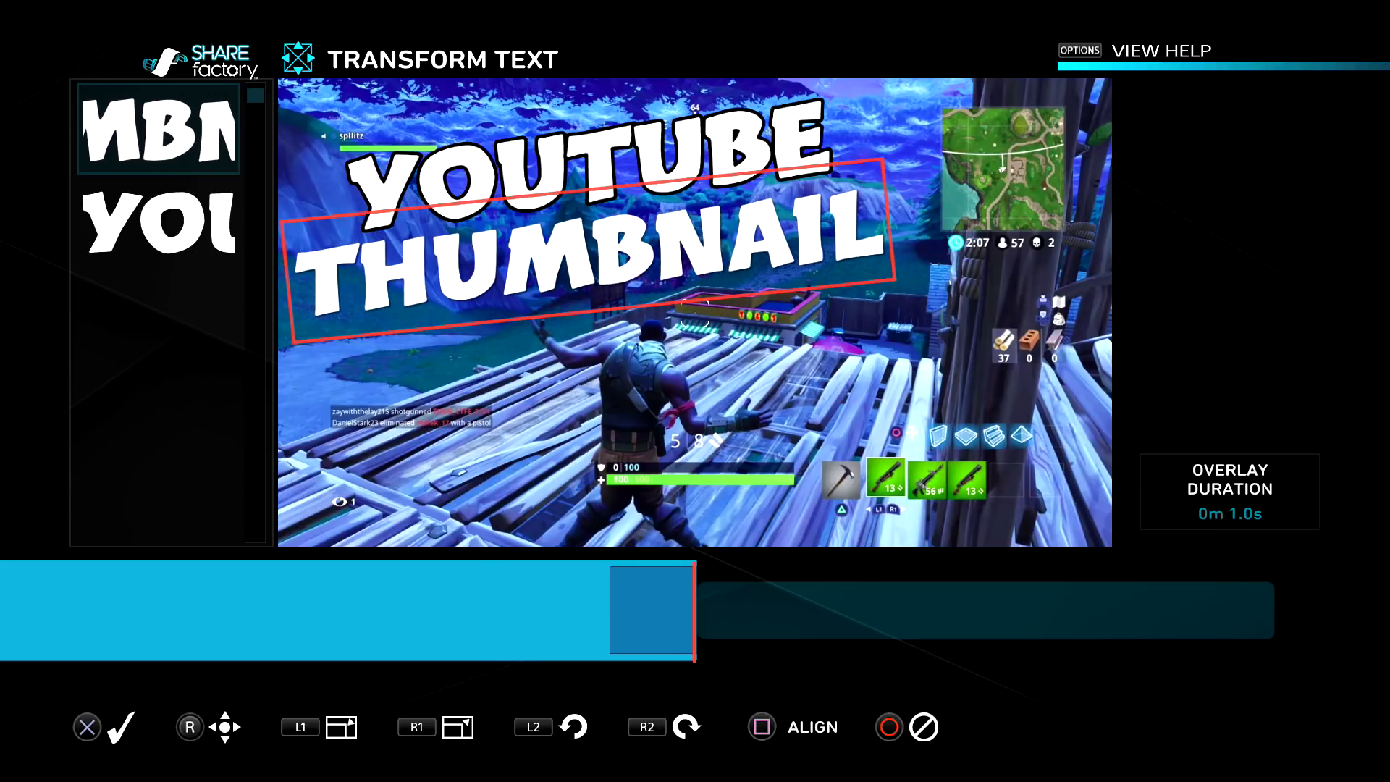
key("Return")
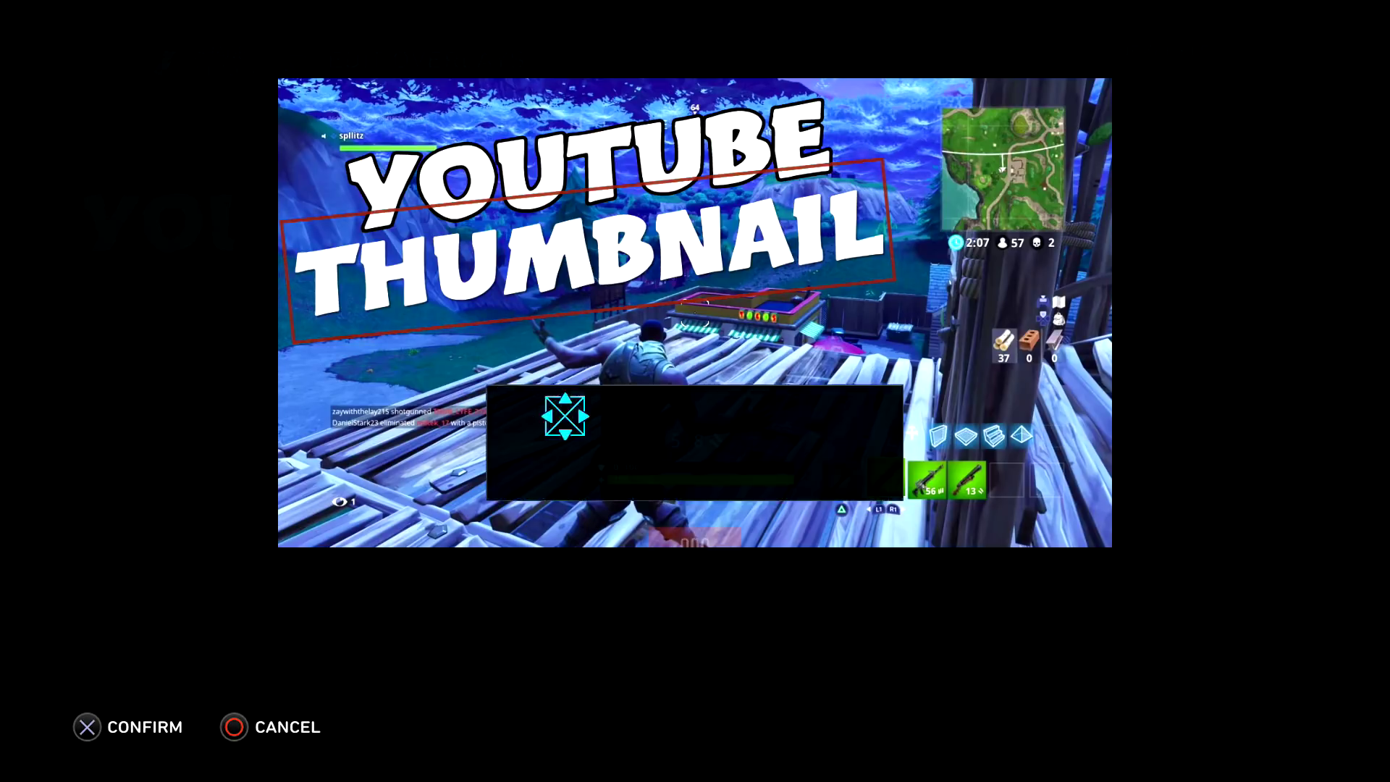
- Apply the black-outlined text effect to the THUMBNAIL overlay
key("Right")
key("Right")
key("Right")
key("Return")
key("Down")
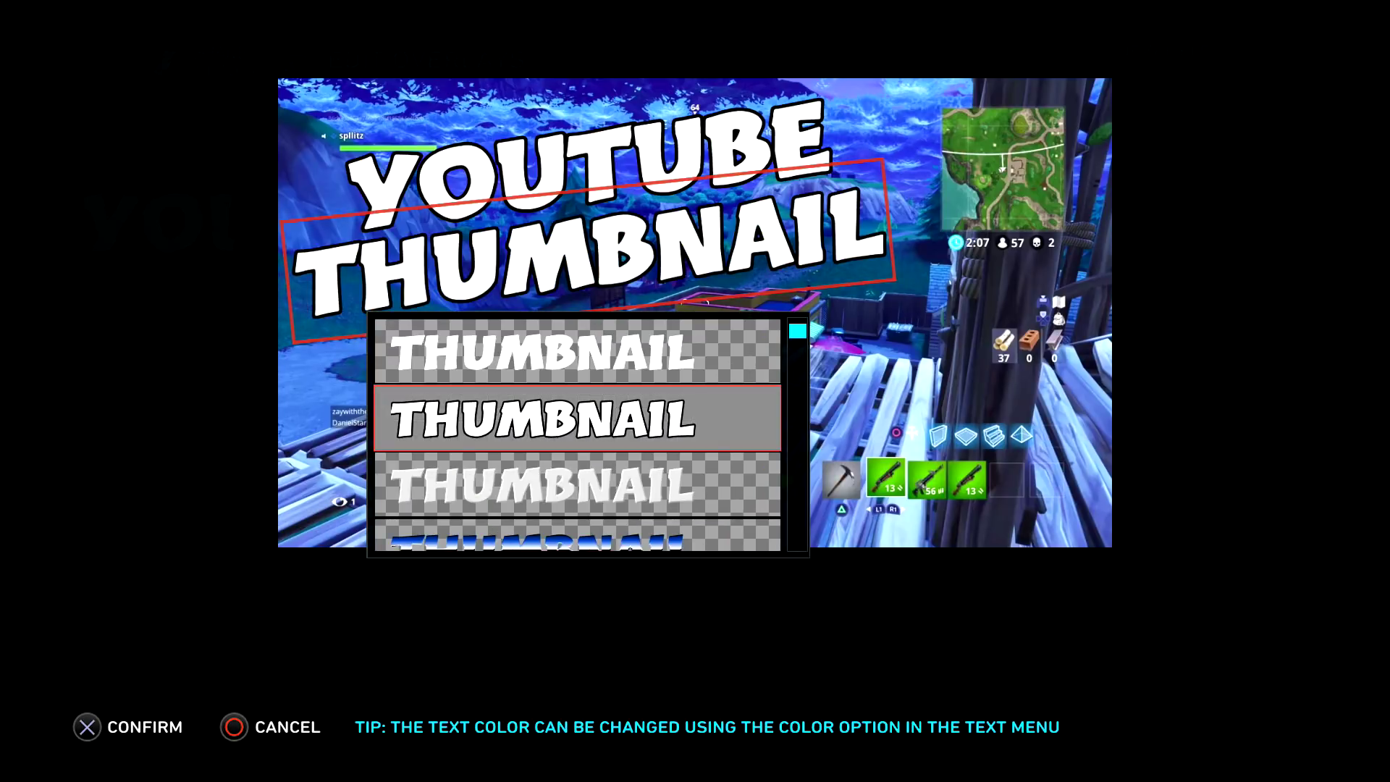
key("Return")
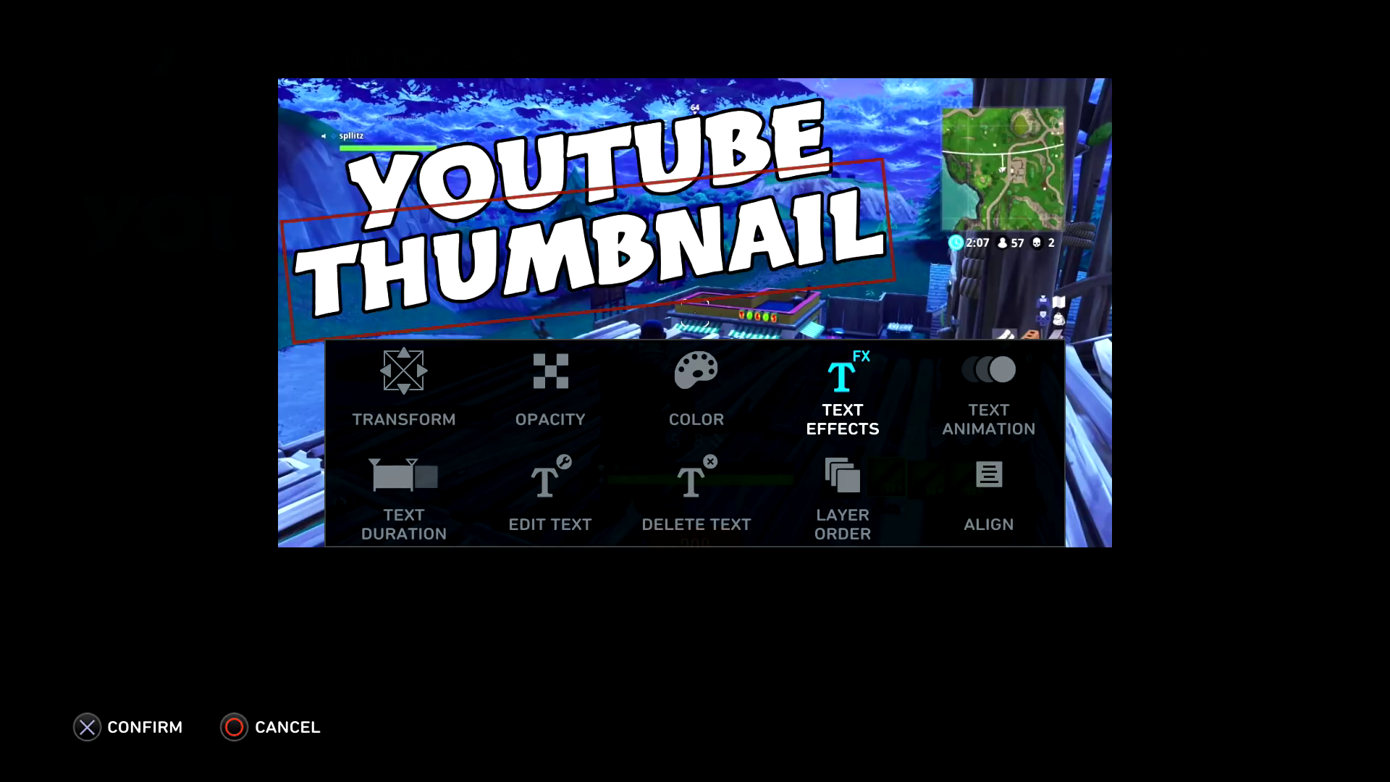
key("Return")
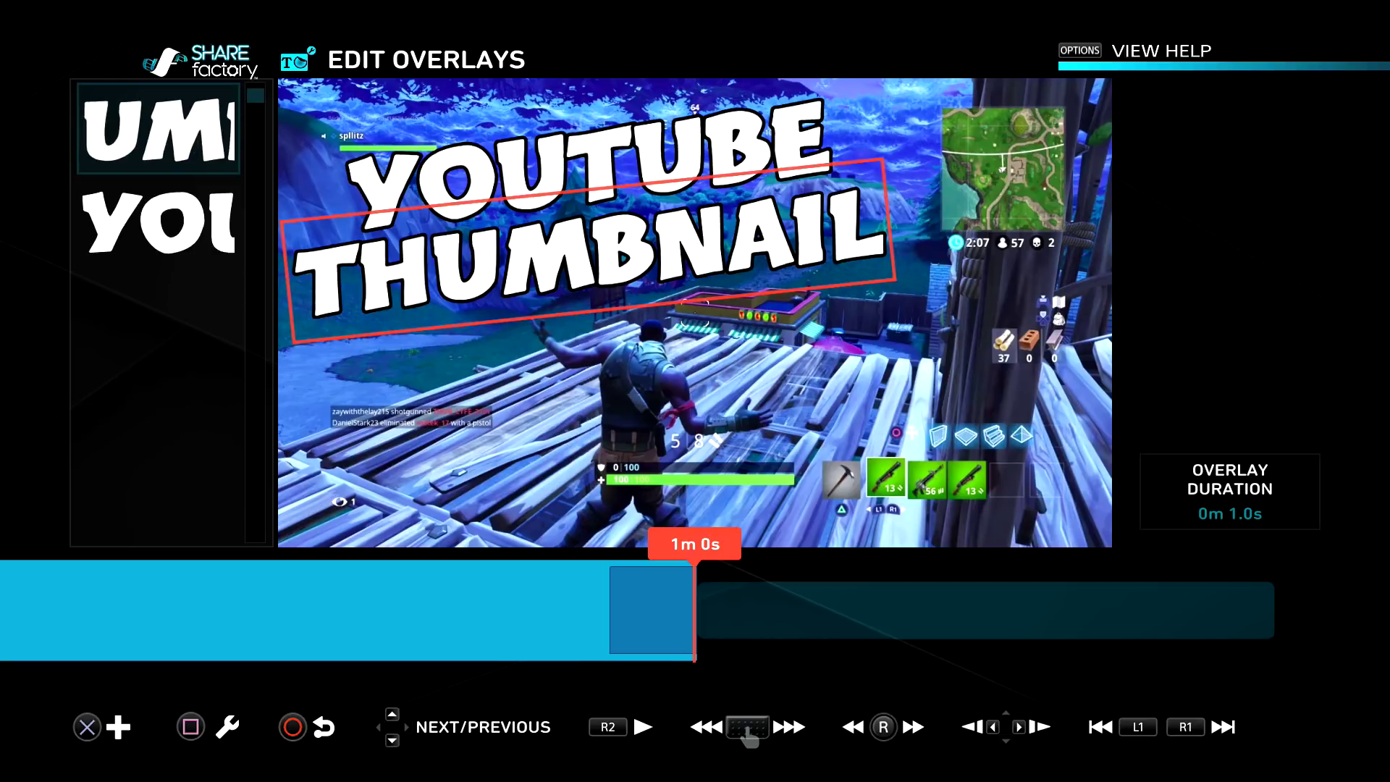
- Start another overlay on the same clip and bring up the Stickers collection
key("Escape")
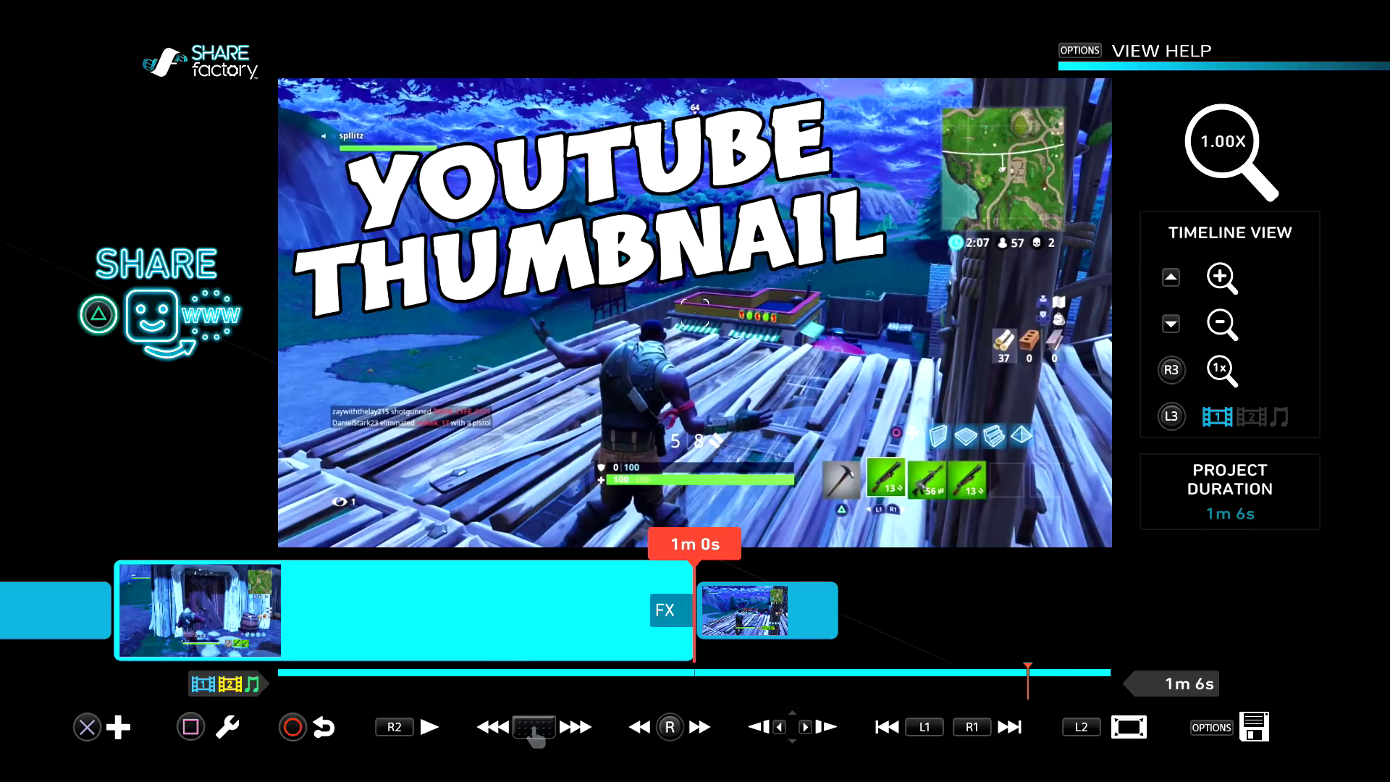
key("Return")
key("Return")
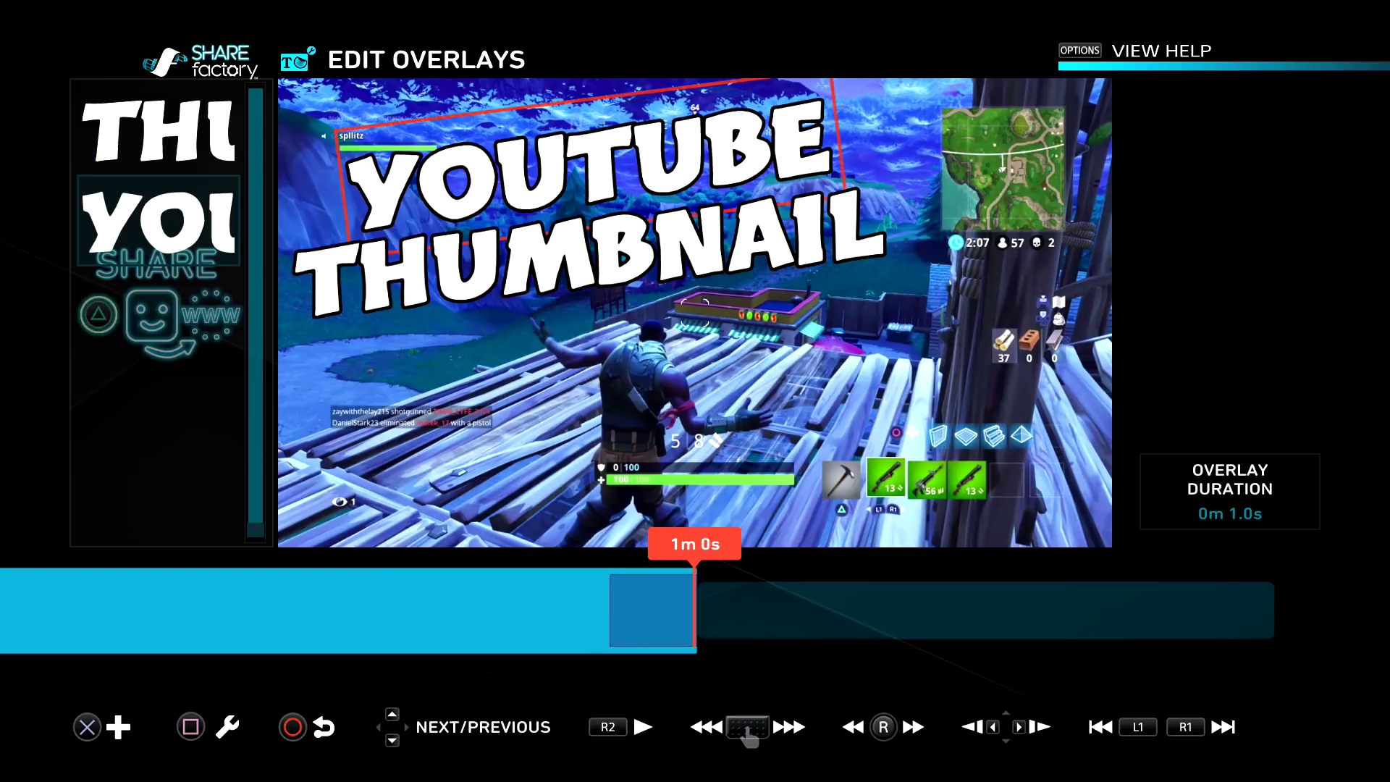
key("Return")
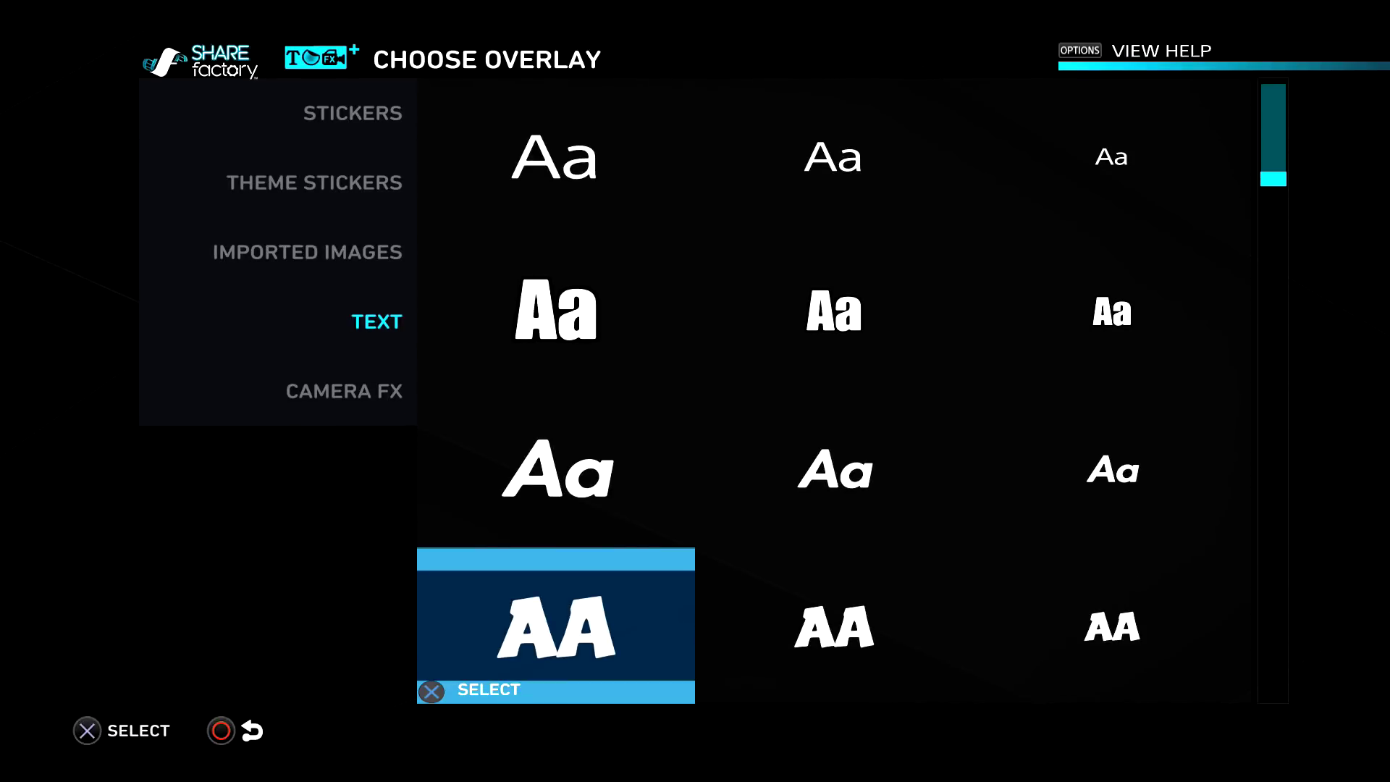
key("Left")
key("Up")
key("Up")
key("Up")
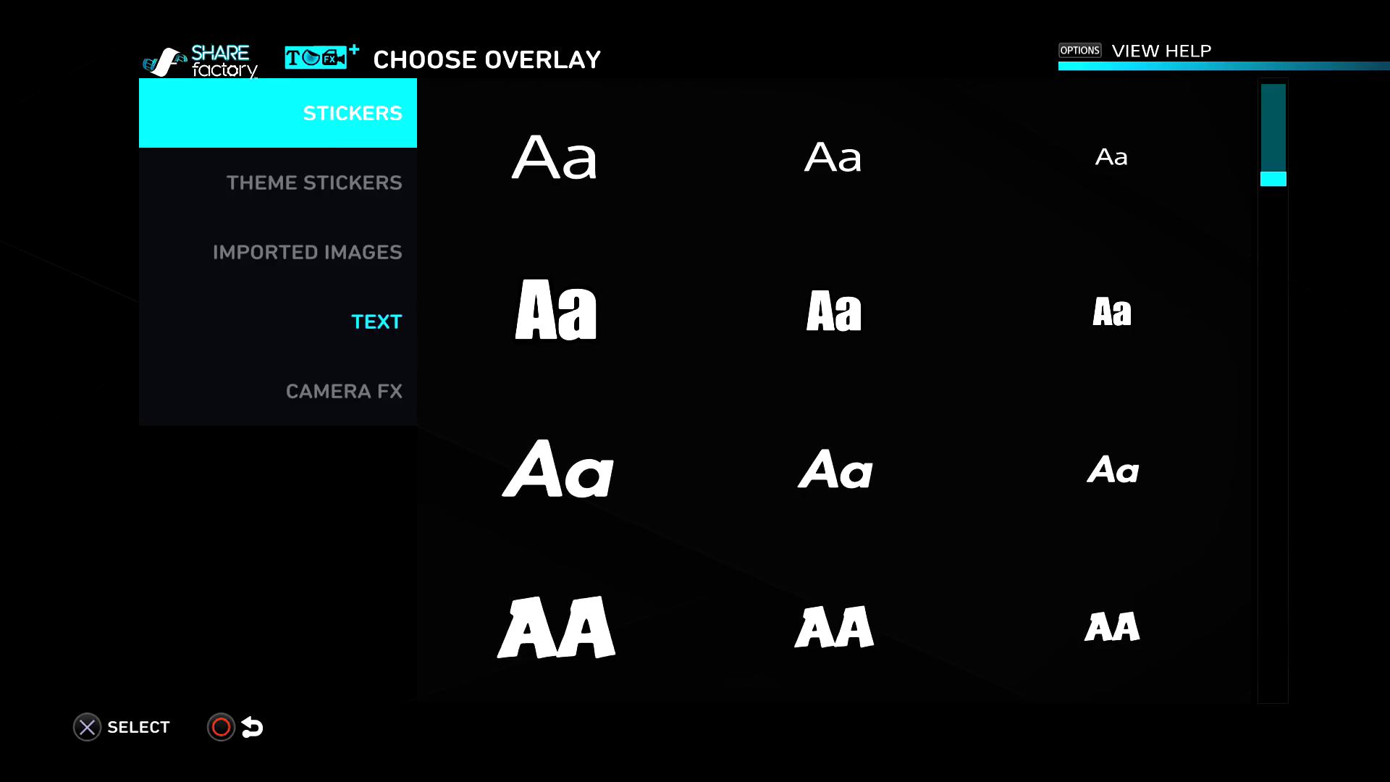
key("Right")
key("Down")
key("Down")
key("Right")
key("Down")
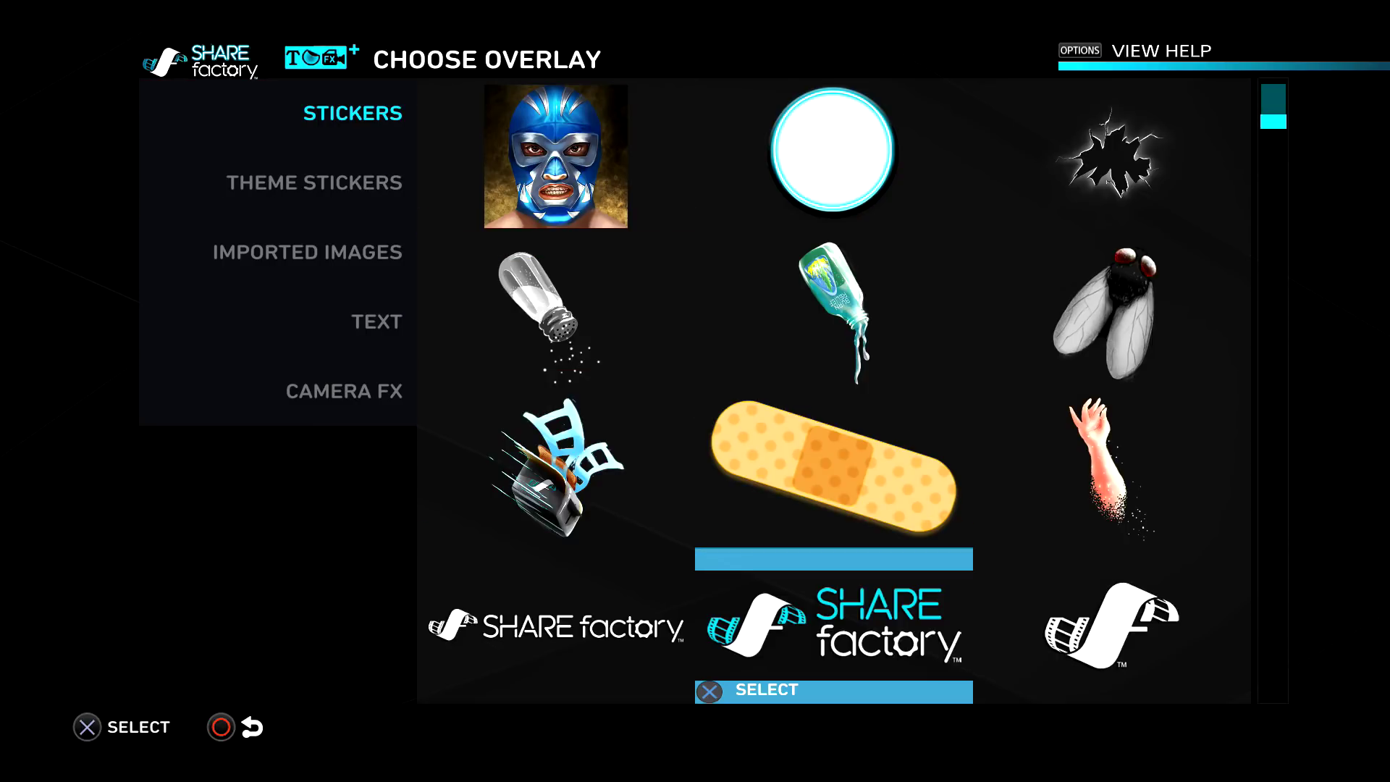
- Find the thick, straight red arrow pointing right among the stickers and add it as an overlay
key("Down")
key("Down")
key("Down")
key("Down")
key("Down")
key("Down")
key("Down")
key("Down")
key("Down")
key("Down")
key("Down")
key("Down")
key("Down")
key("Down")
key("Down")
key("Down")
key("Down")
key("Down")
key("Down")
key("Down")
key("Down")
key("Down")
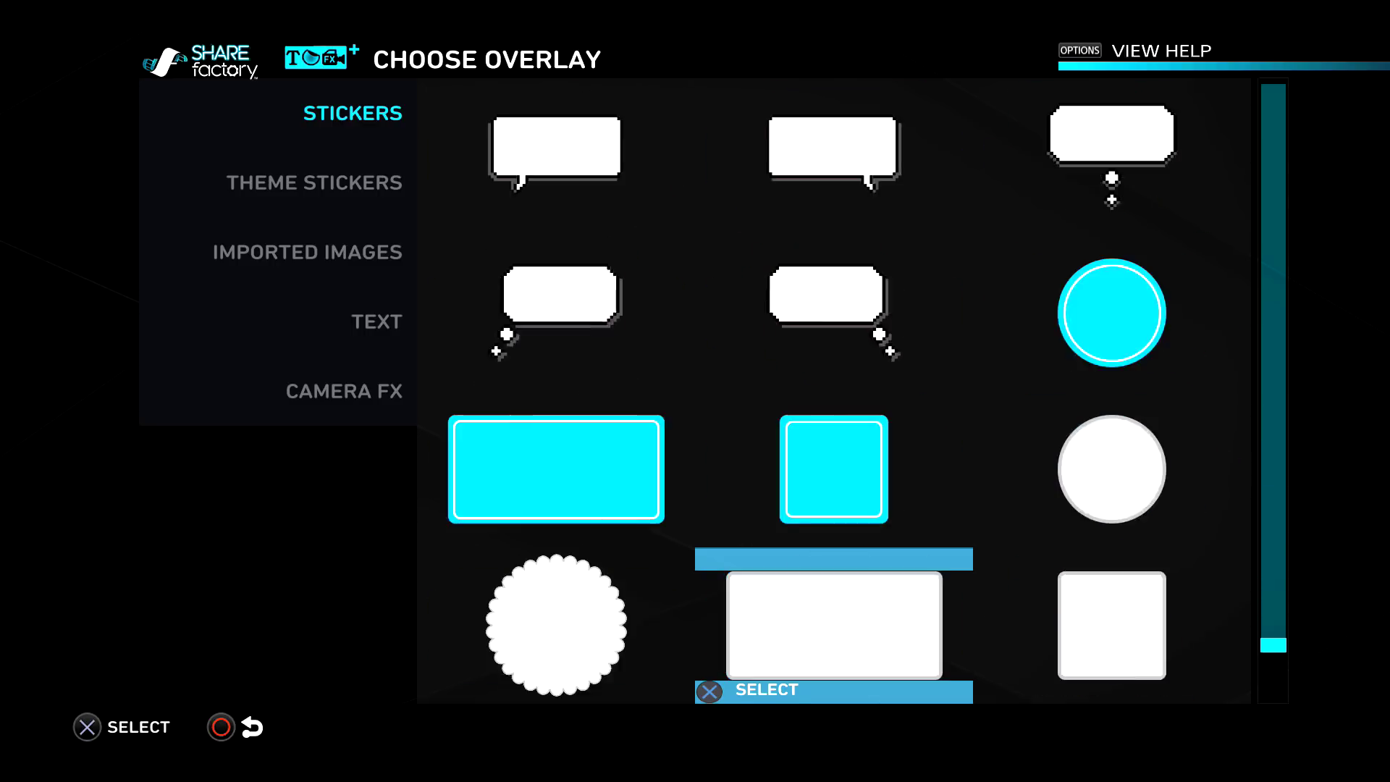
key("Down")
key("Down")
key("Down")
key("Up")
key("Up")
key("Right")
key("Left")
key("Right")
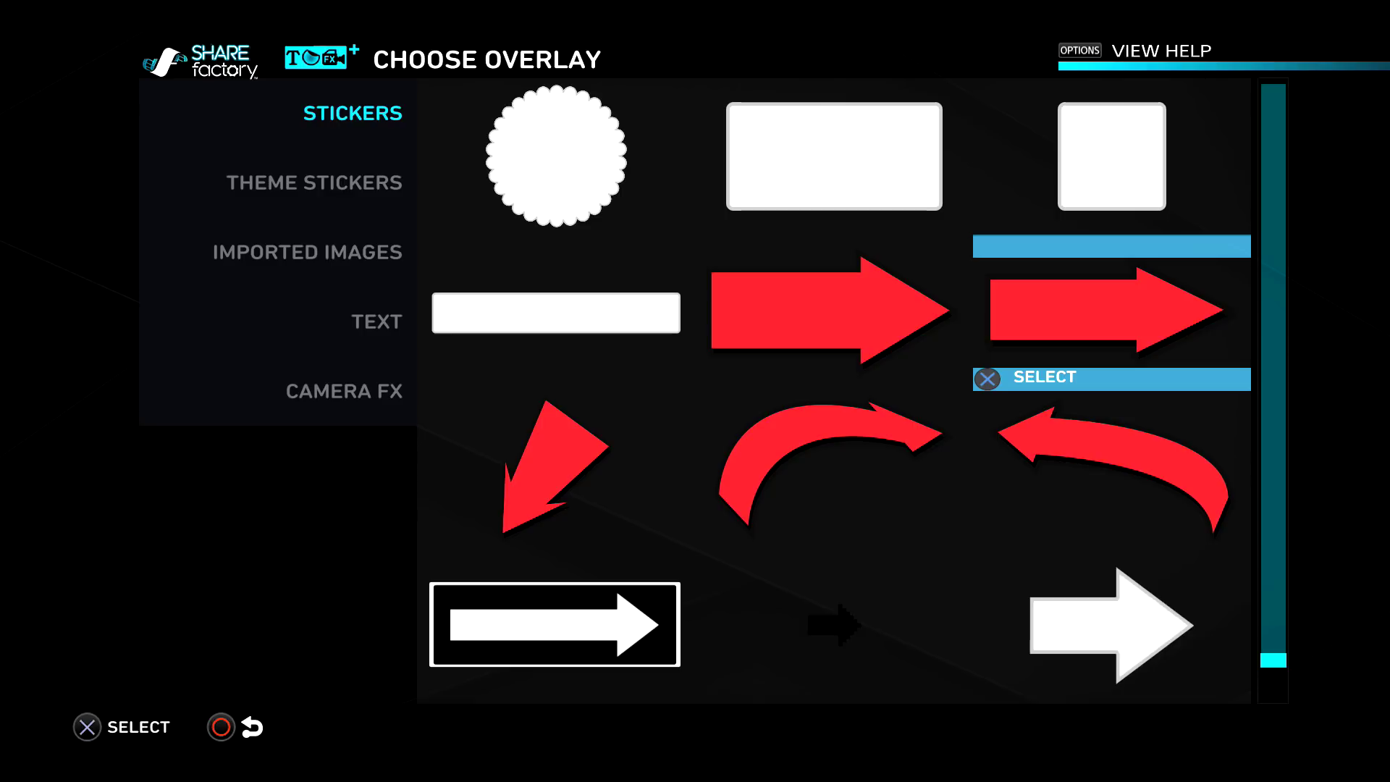
key("Left")
key("Return")
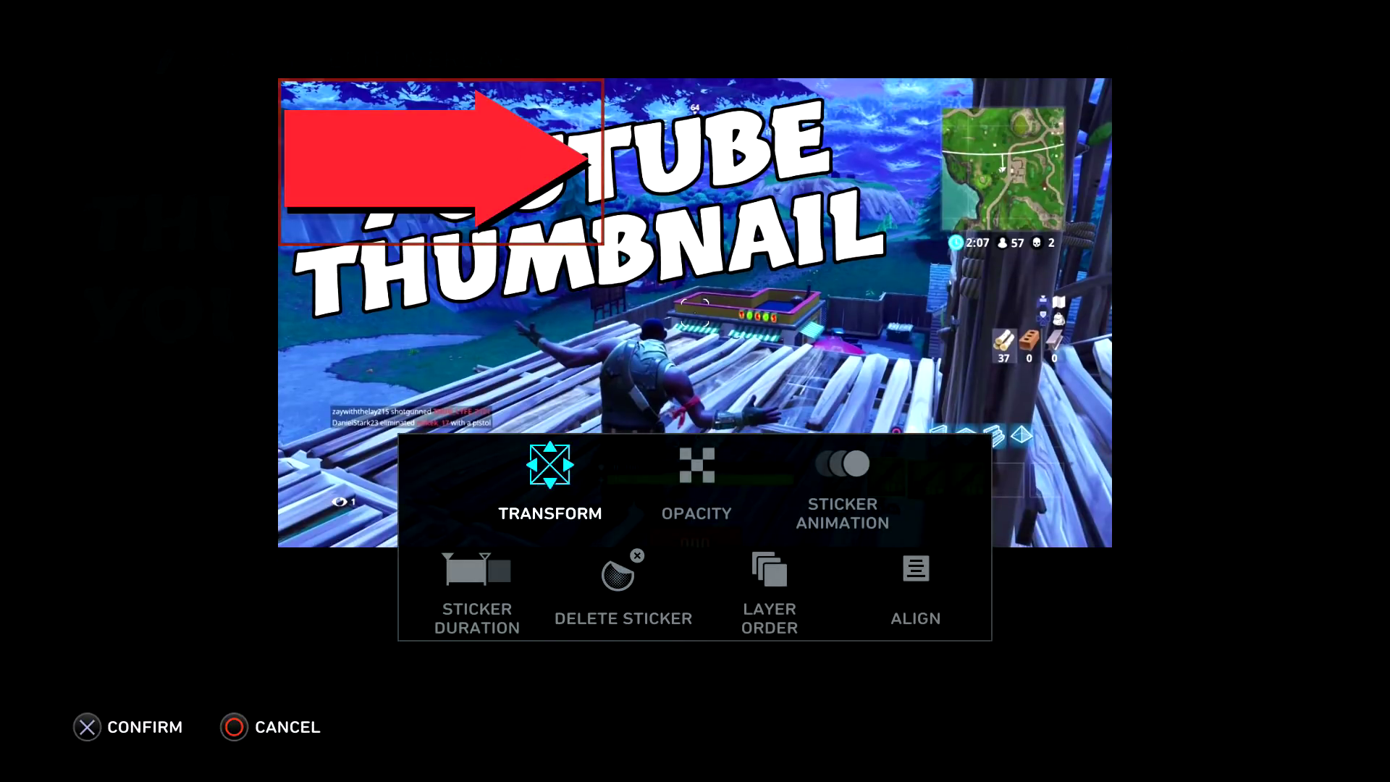
- Place the red arrow in the frame's lower right and rotate it about 143 degrees counterclockwise so its tip points up-left at the distant building
key("Return")
key("Right")
key("Down")
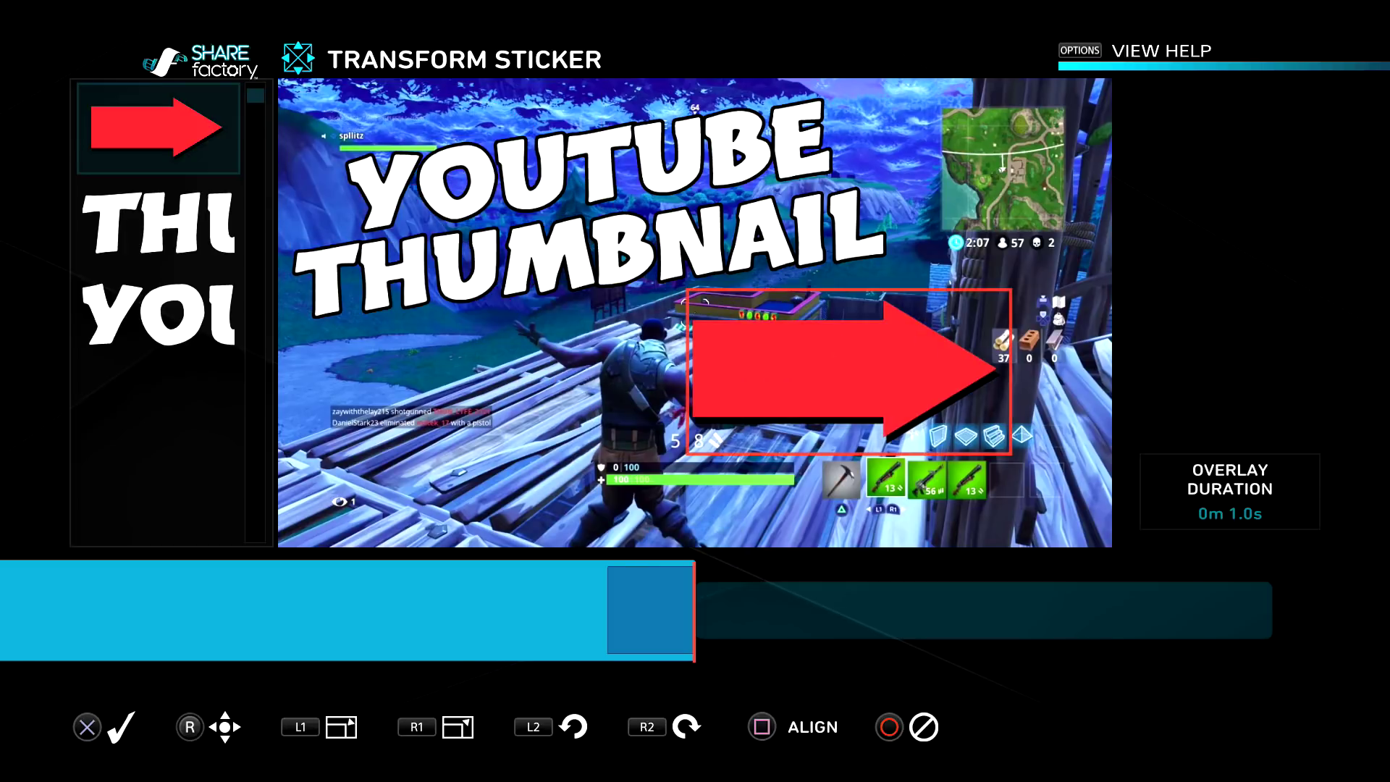
key("L2")
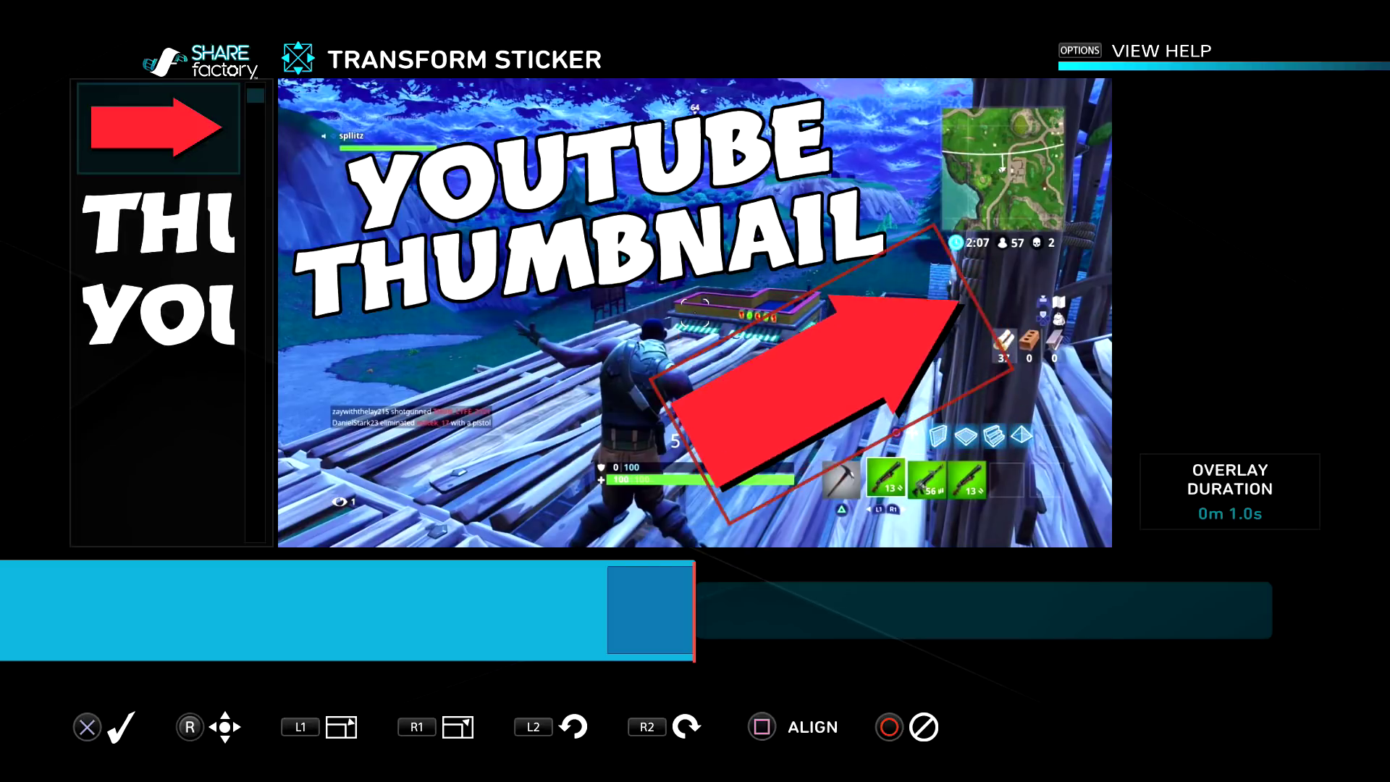
key("L2")
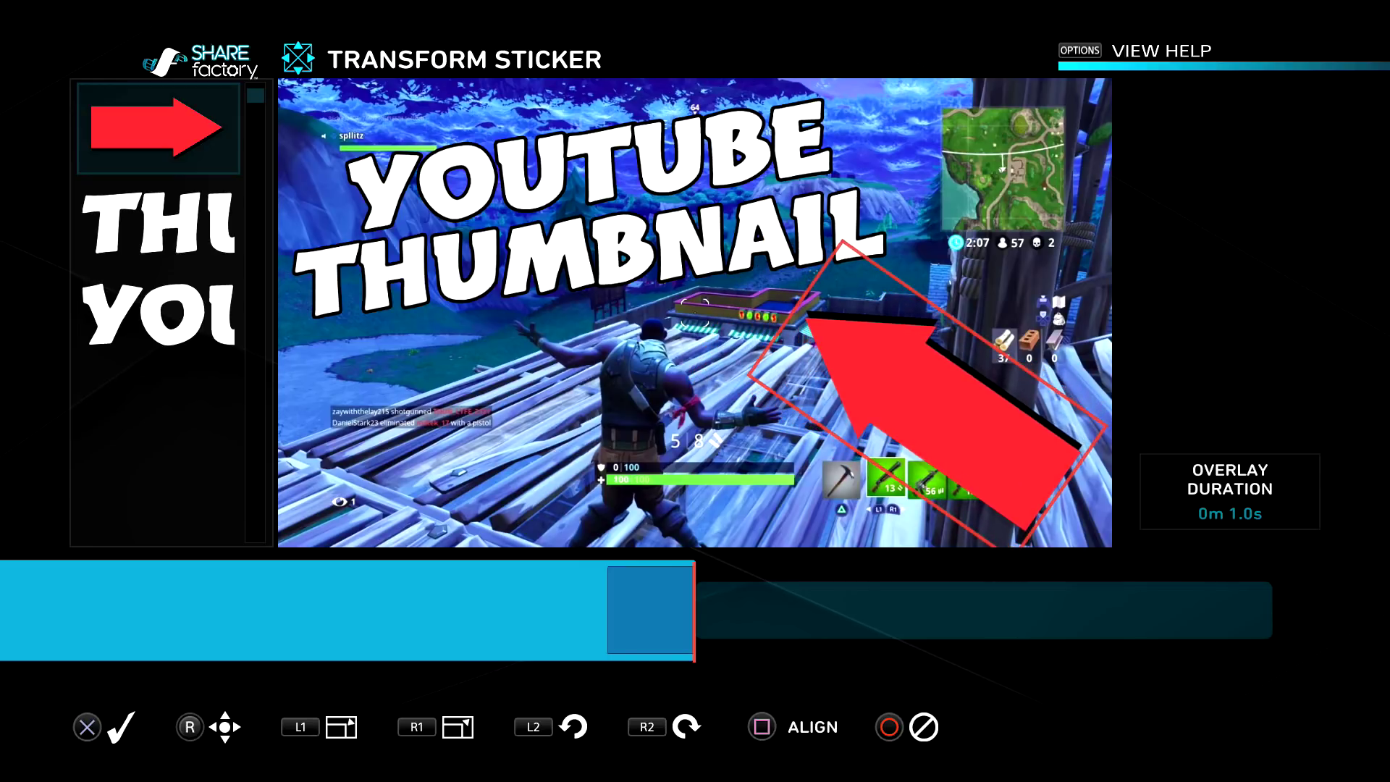
key("Up")
key("Down")
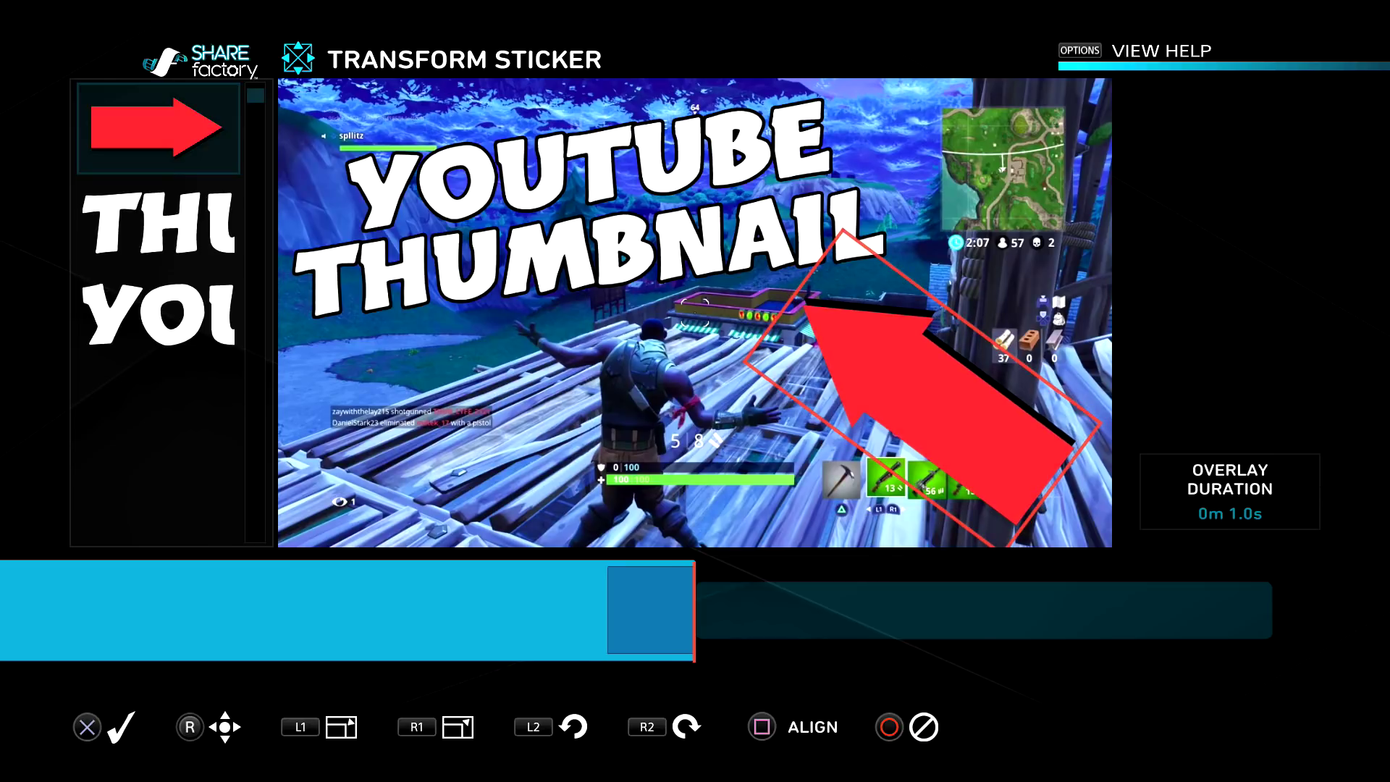
key("Return")
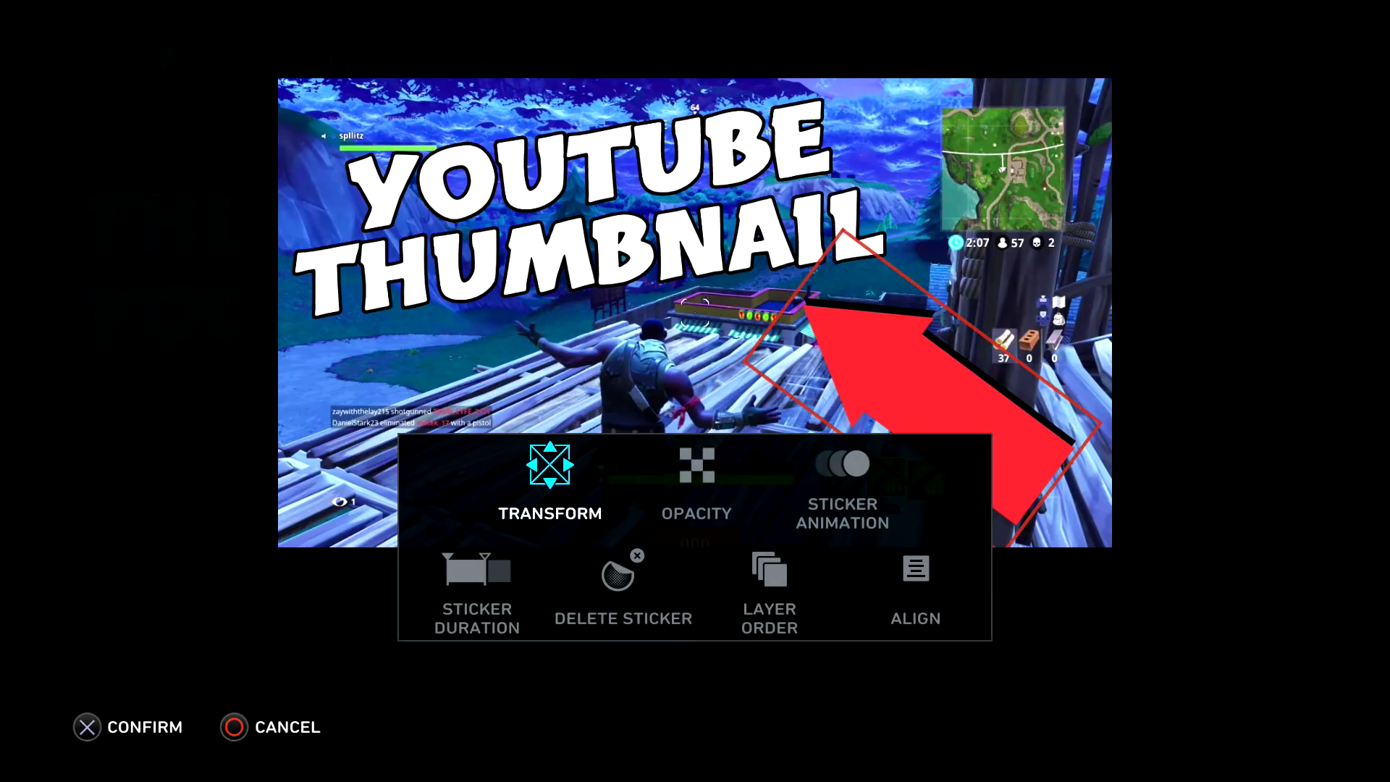
key("Escape")
key("Escape")
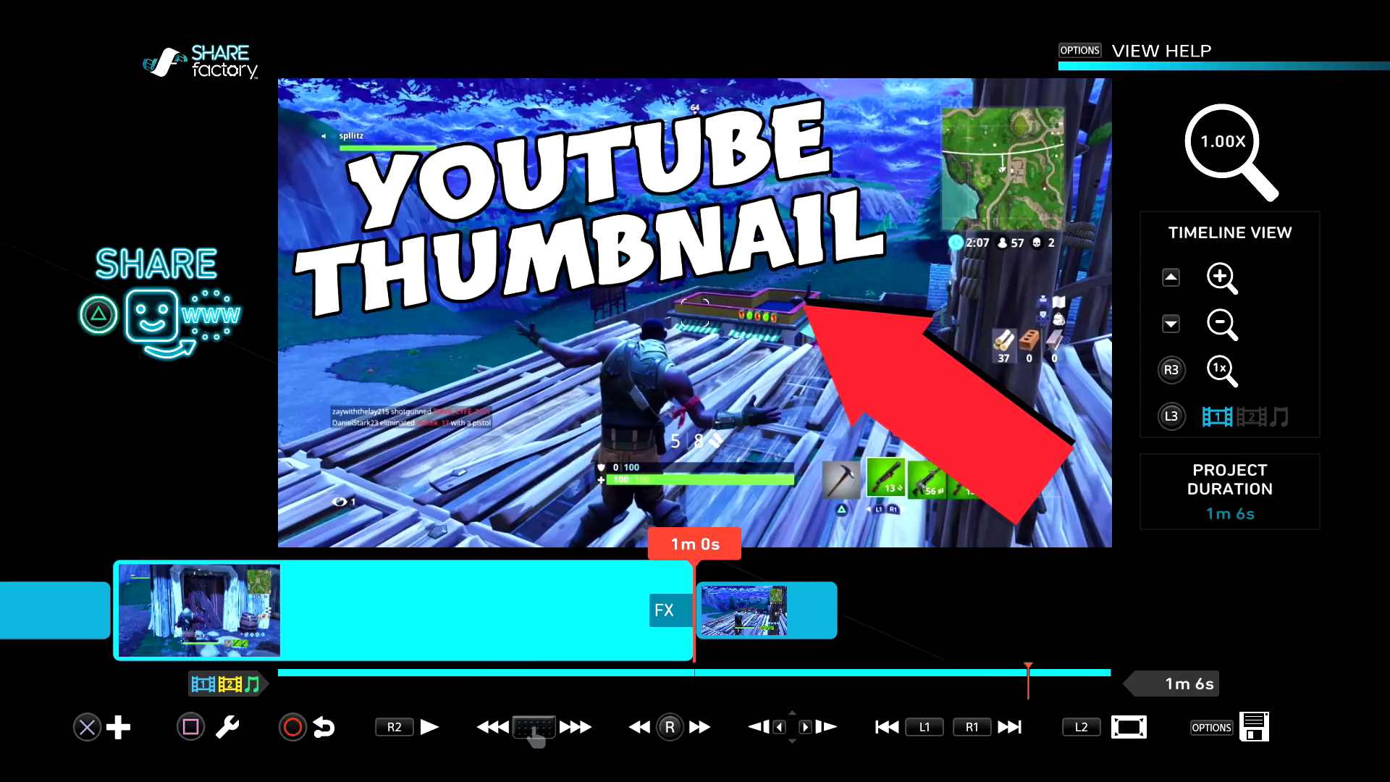
- Generate a thumbnail from the frame at 1m 0s, including the text and red arrow overlays
key("o")
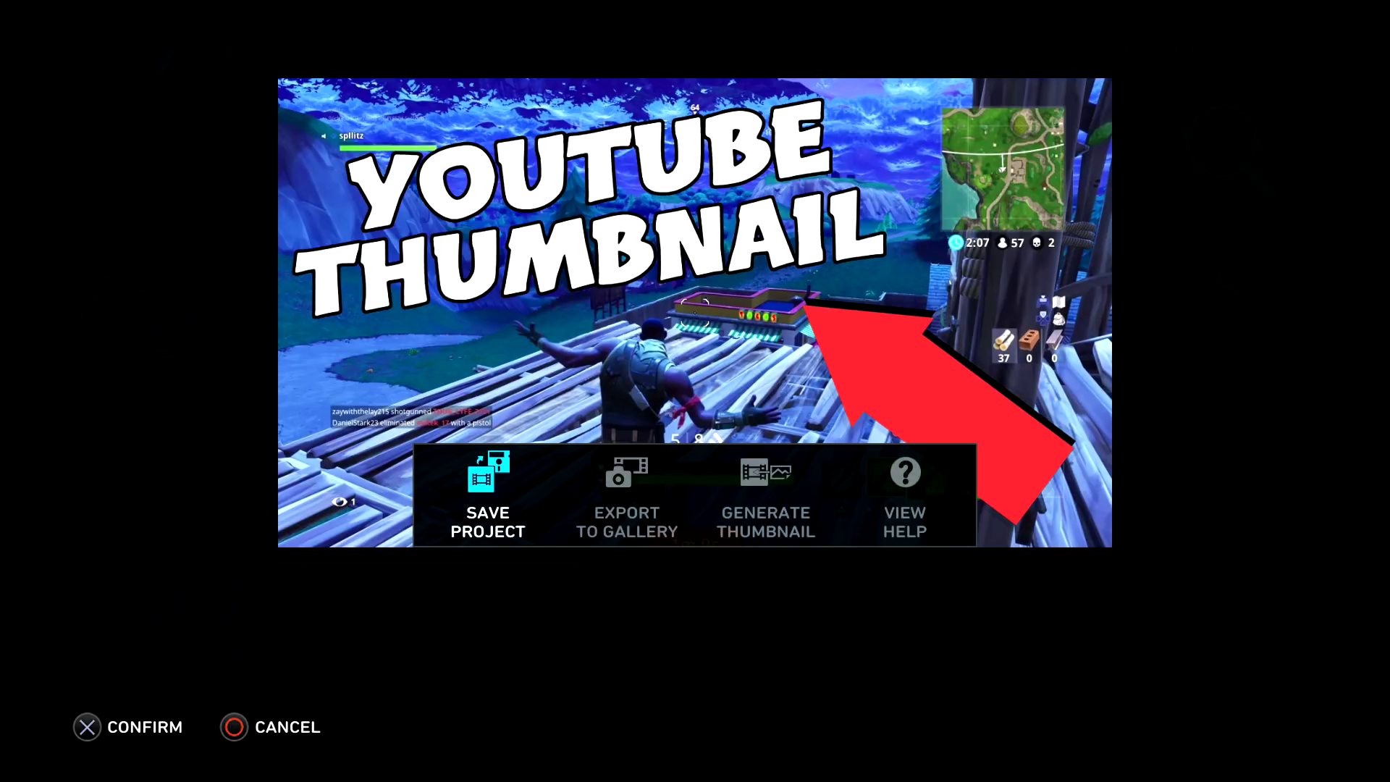
key("Right")
key("Right")
key("Return")
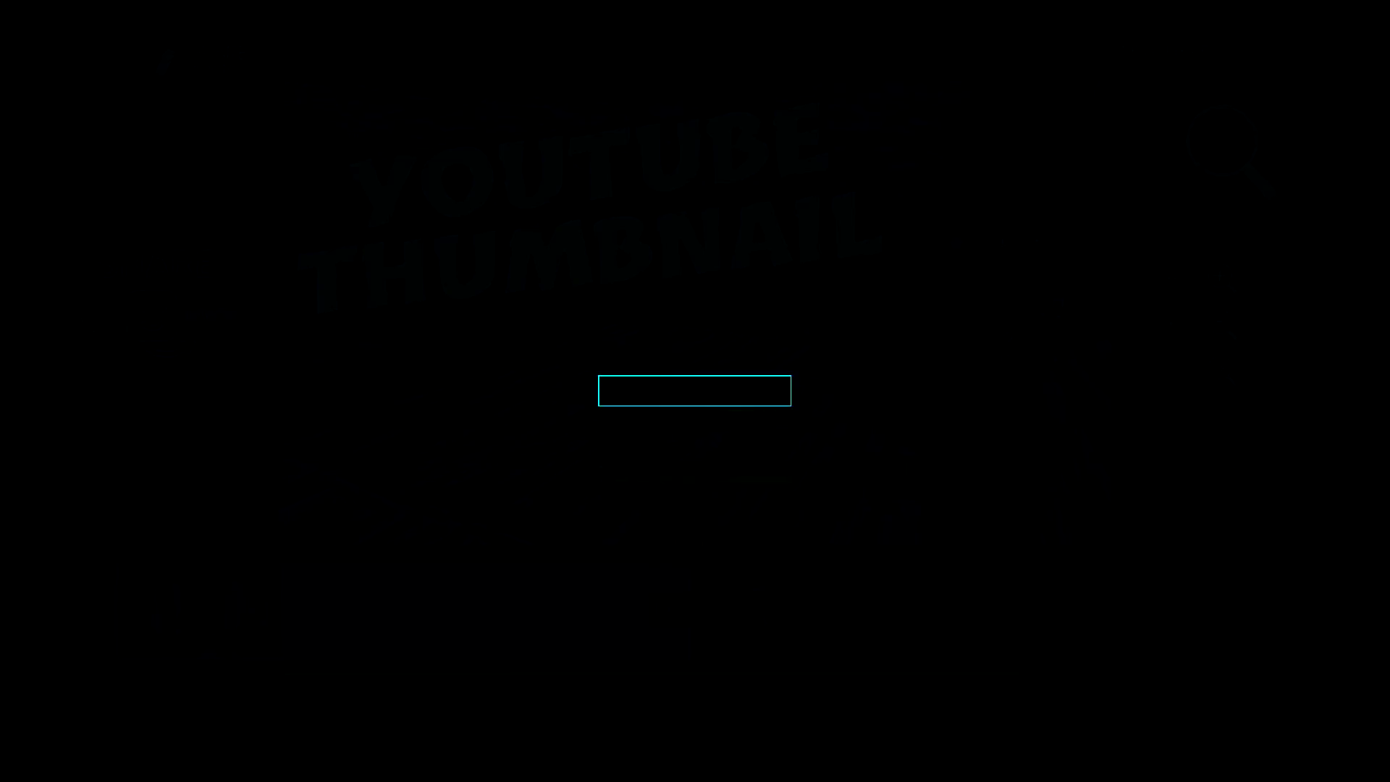
key("Return")
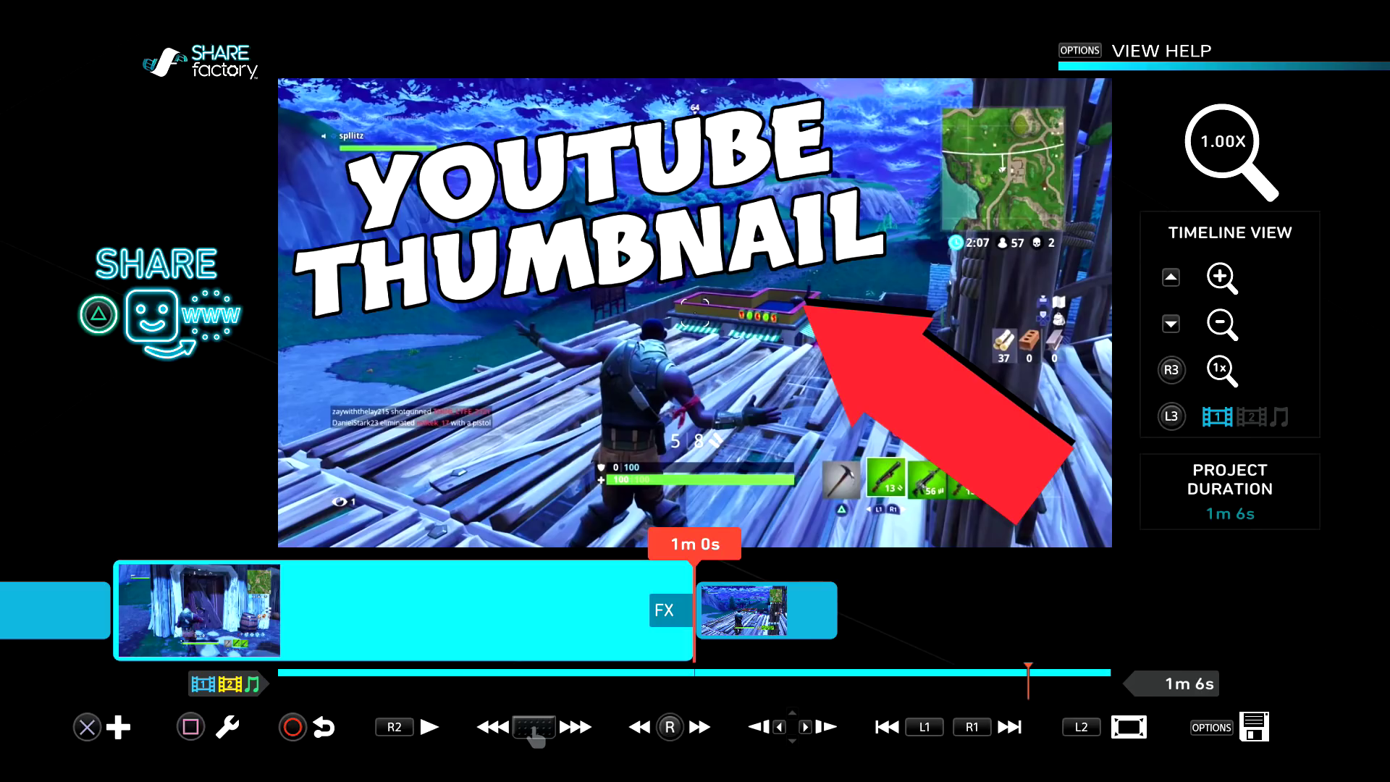
key("Left")
key("Right")
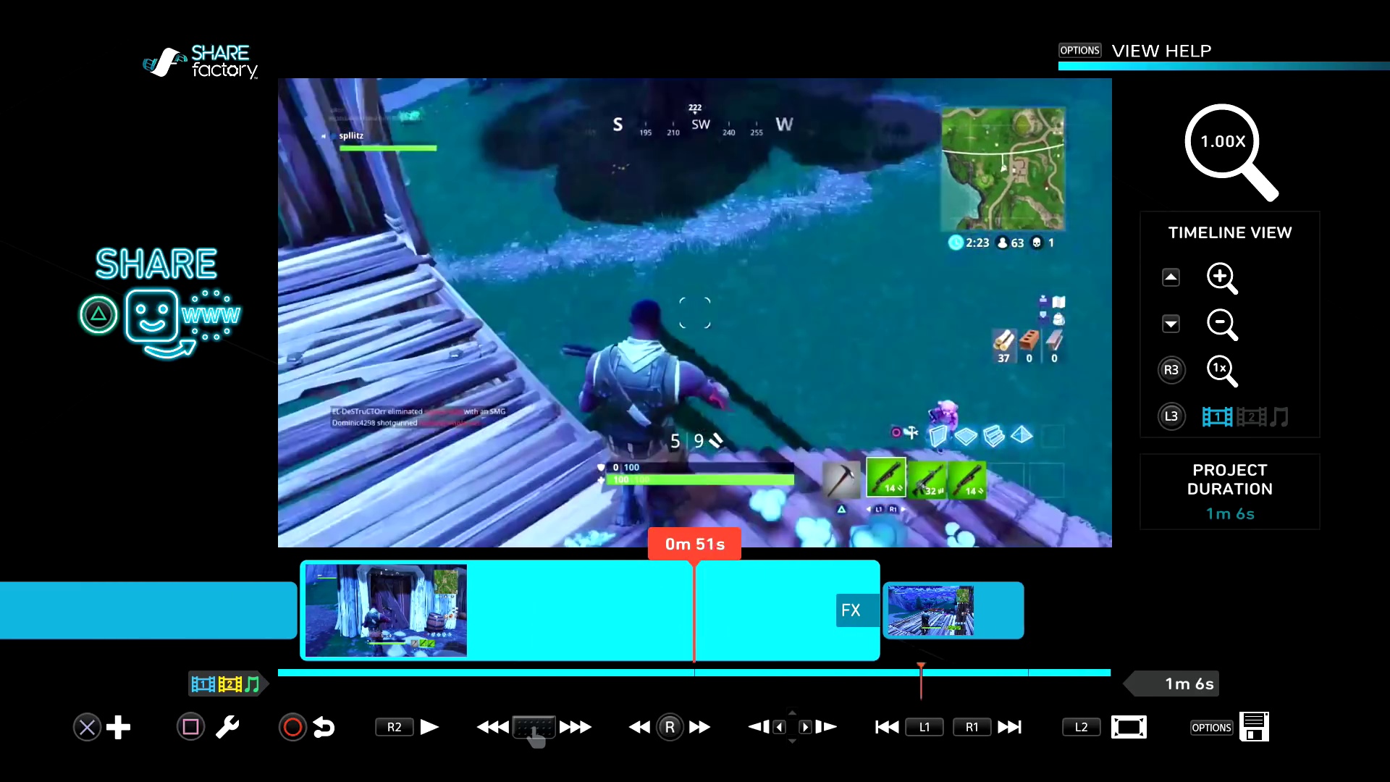
key("Right")
key("Left")
key("s")
key("Up")
key("Escape")
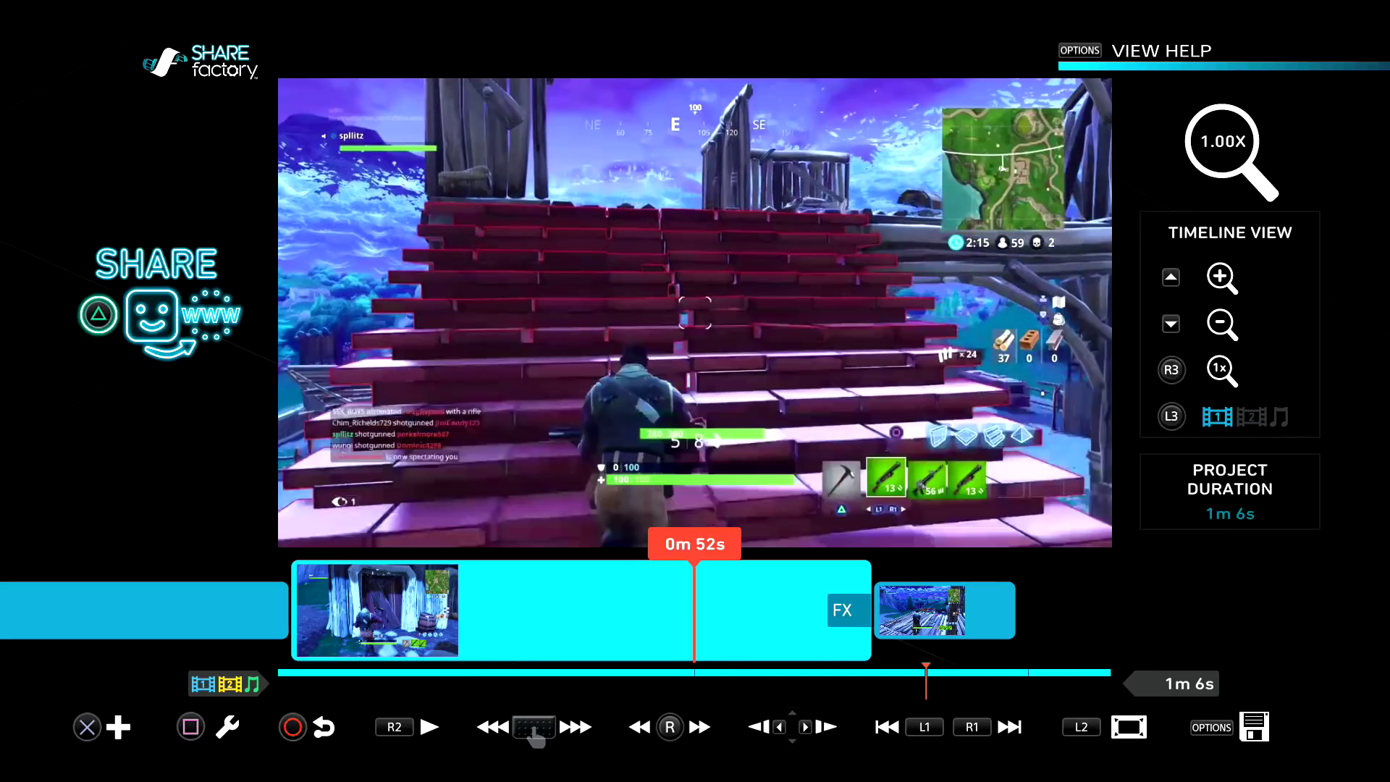
- Cut the project down to a single 33-second gameplay clip at the start of the timeline by removing the surplus clips
key("Return")
key("Right")
key("Up")
key("Left")
key("Return")
key("Left")
key("Return")
key("Return")
key("Left")
key("Left")
key("Left")
key("Right")
key("Right")
key("Return")
key("Left")
key("Return")
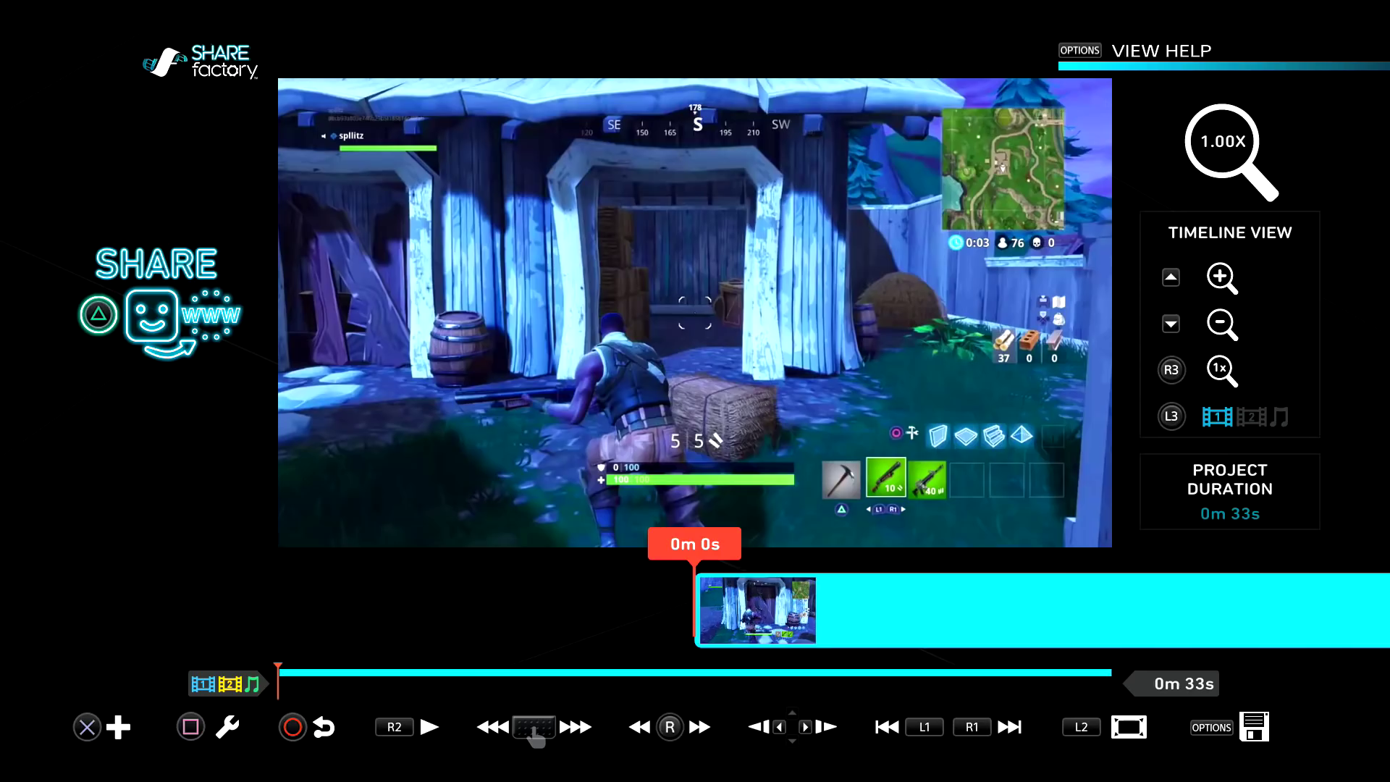
- Try to render the shortened project as a movie
key("Right")
key("Left")
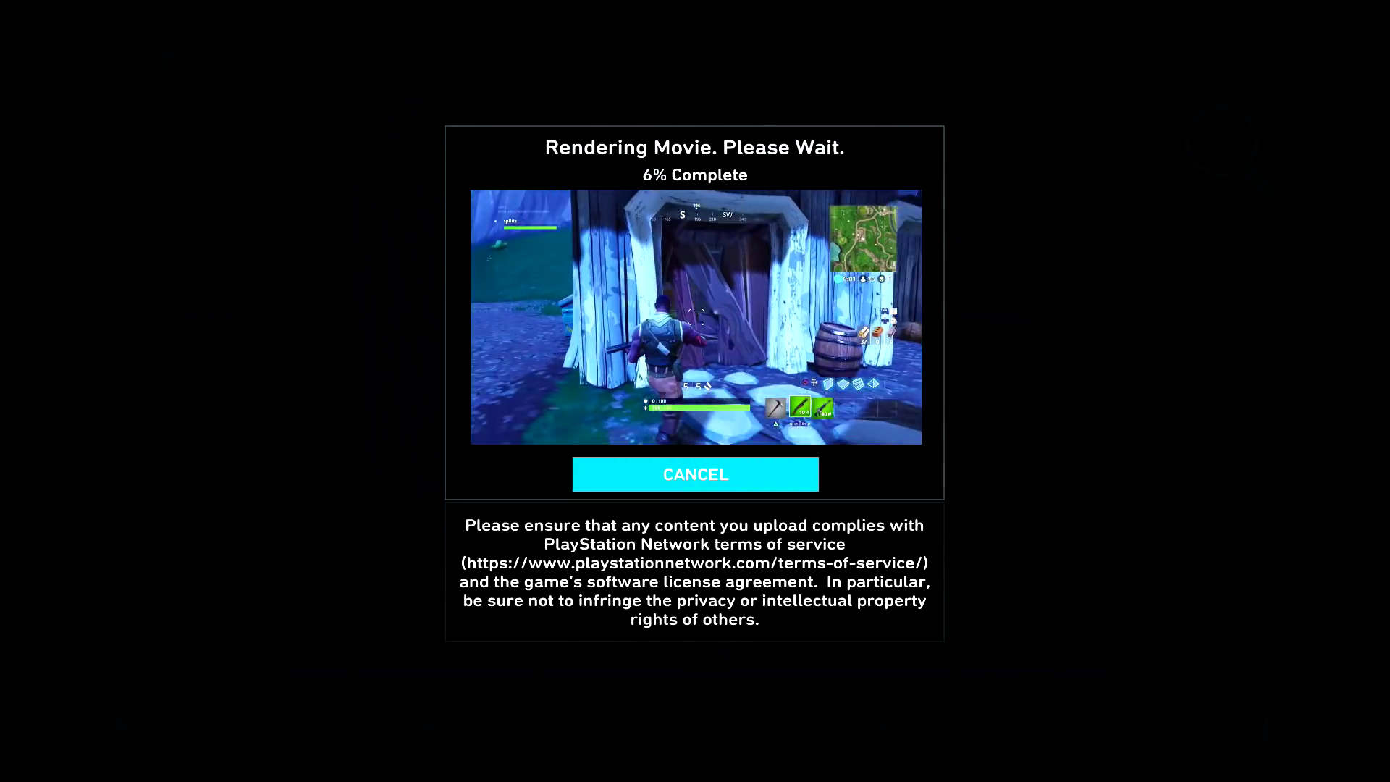
key("Return")
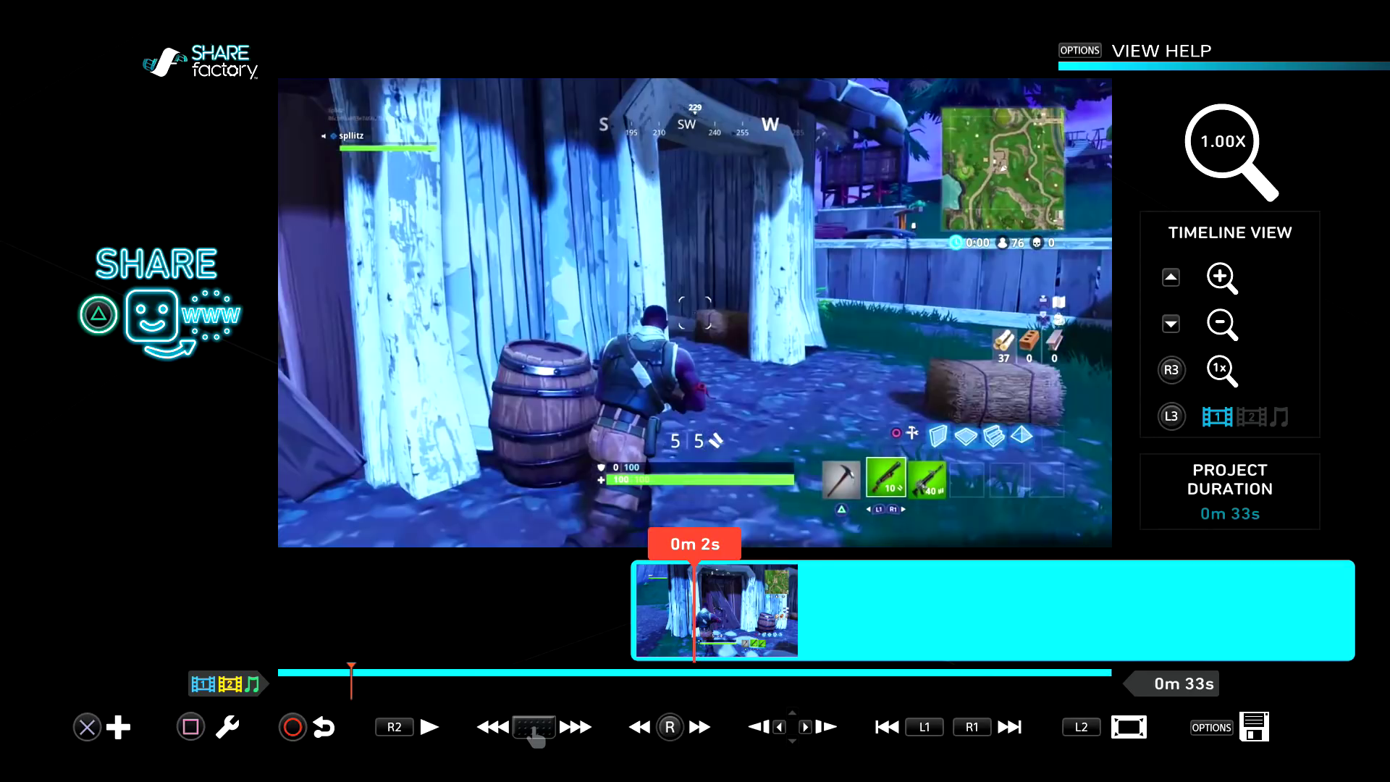